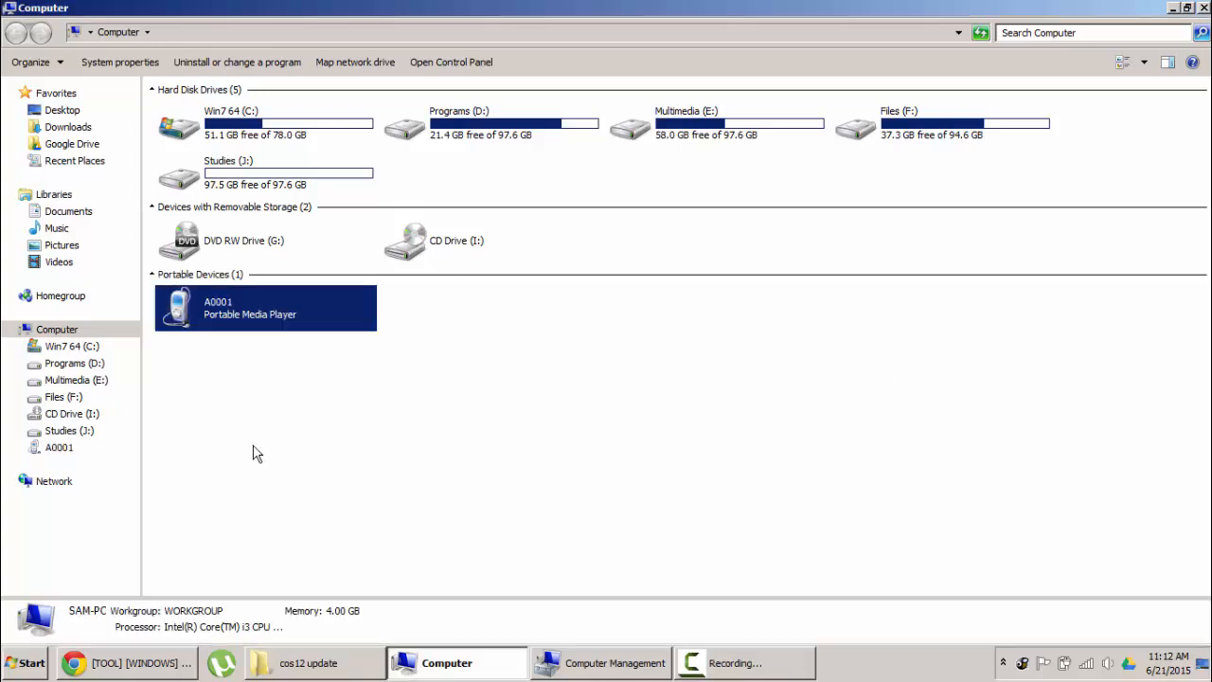
# Step: Launch Computer Management from the desktop Computer item's Manage option
pyautogui.hotkey('alt', 'F4')
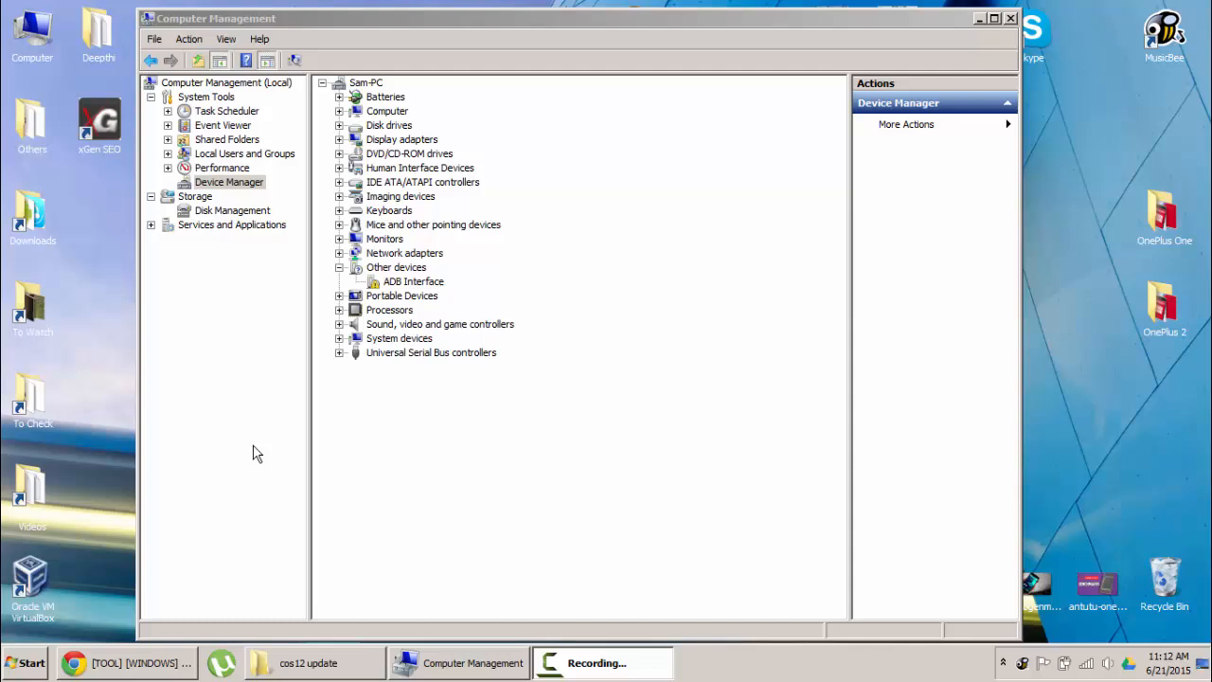
pyautogui.press('Menu')
pyautogui.press('Down')
pyautogui.press('Escape')
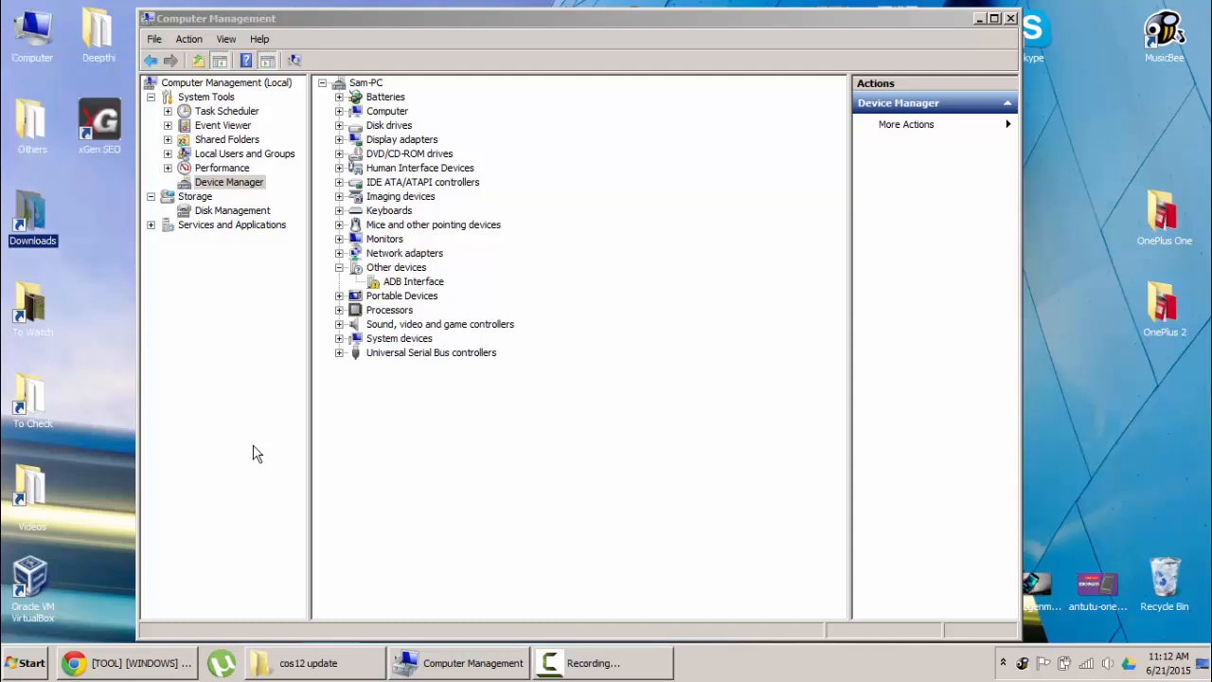
pyautogui.press('Menu')
pyautogui.press('Down')
pyautogui.press('Escape')
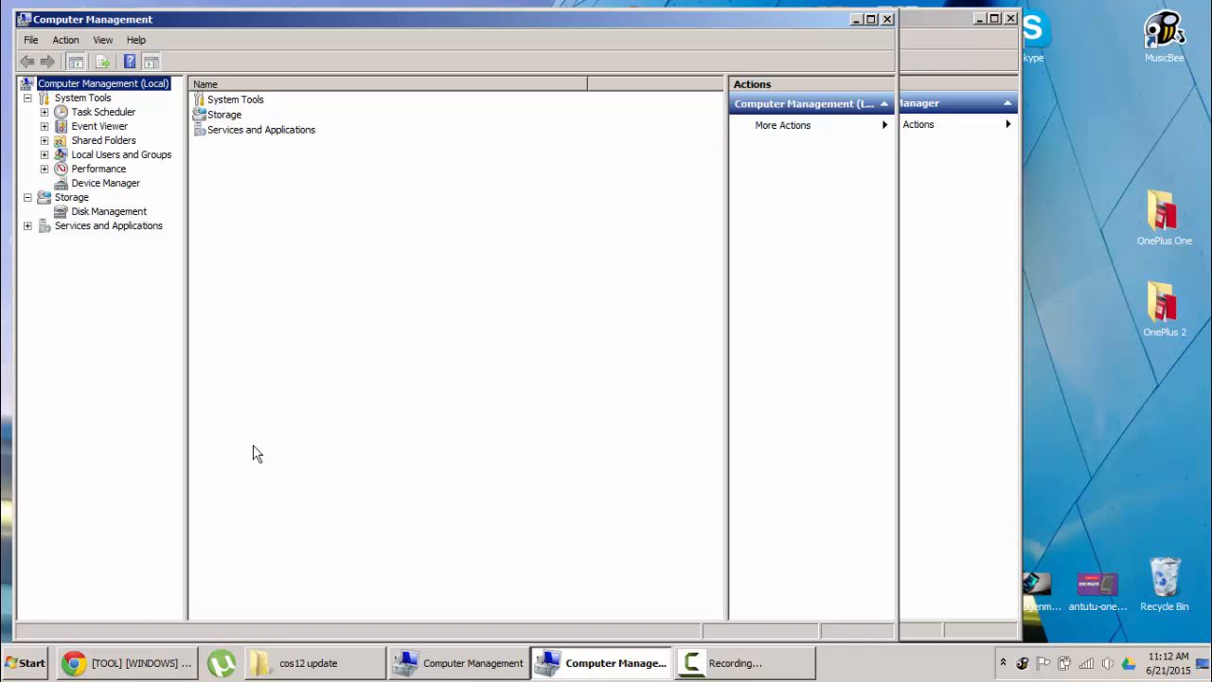
pyautogui.press('Down')
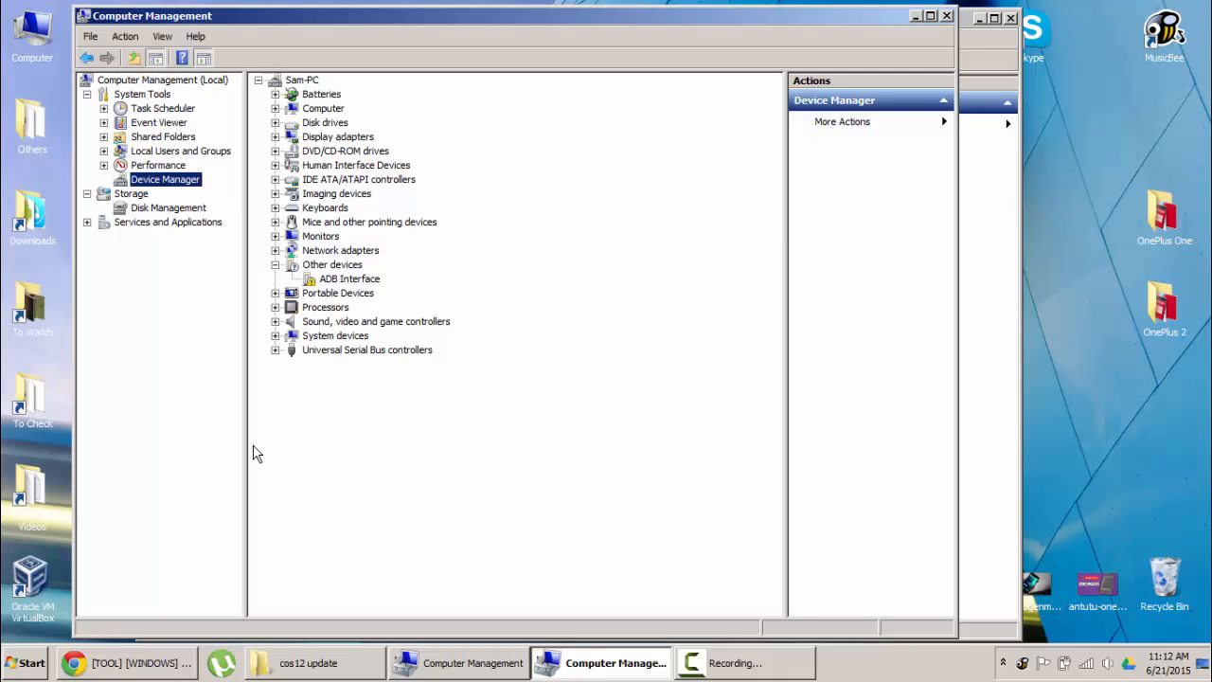
pyautogui.press('Tab')
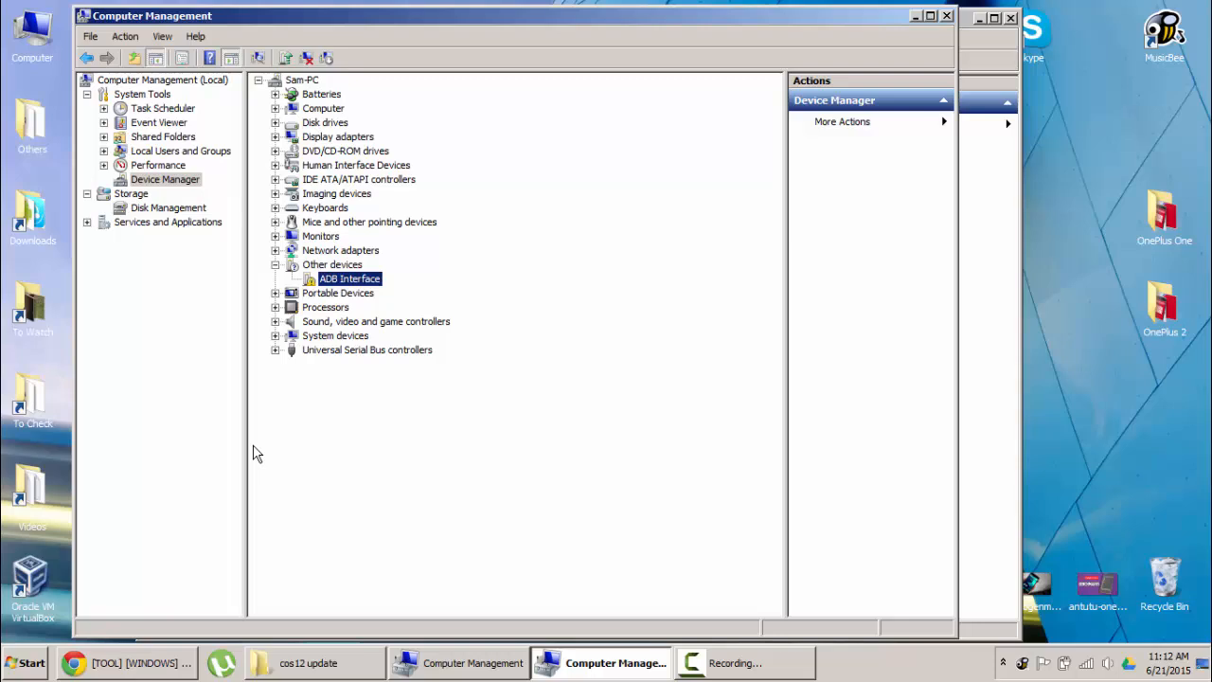
# Step: Review the XDA 15 seconds ADB Installer thread down to its Downloads links, then show the desktop
pyautogui.hotkey('alt', 'Tab')
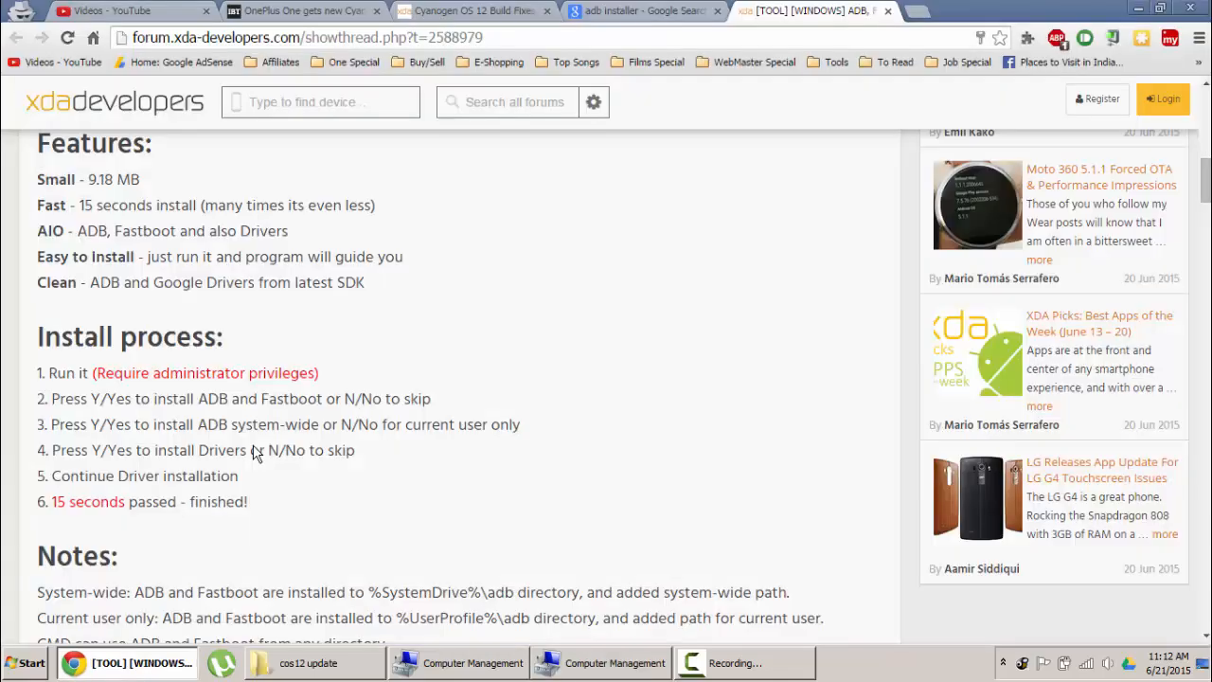
pyautogui.scroll(10, 256, 453)
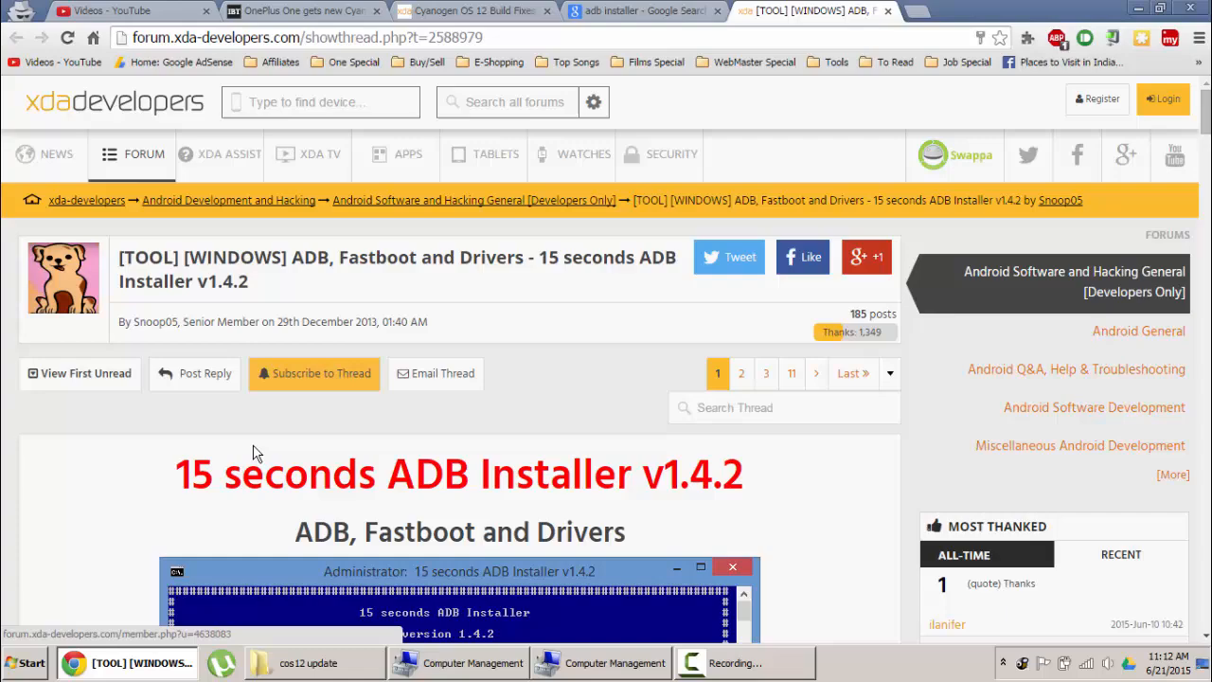
pyautogui.scroll(-2, 255, 452)
pyautogui.scroll(-4, 256, 452)
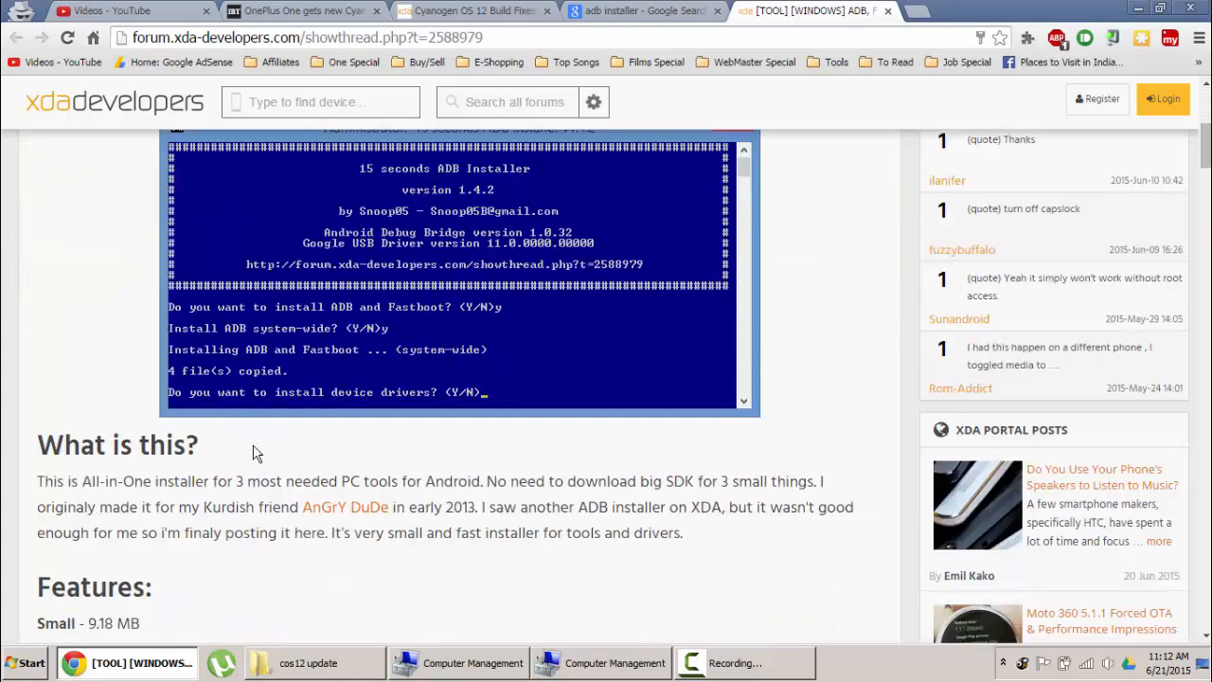
pyautogui.scroll(-4, 256, 452)
pyautogui.scroll(-3, 255, 453)
pyautogui.scroll(-3, 255, 452)
pyautogui.scroll(-2, 256, 453)
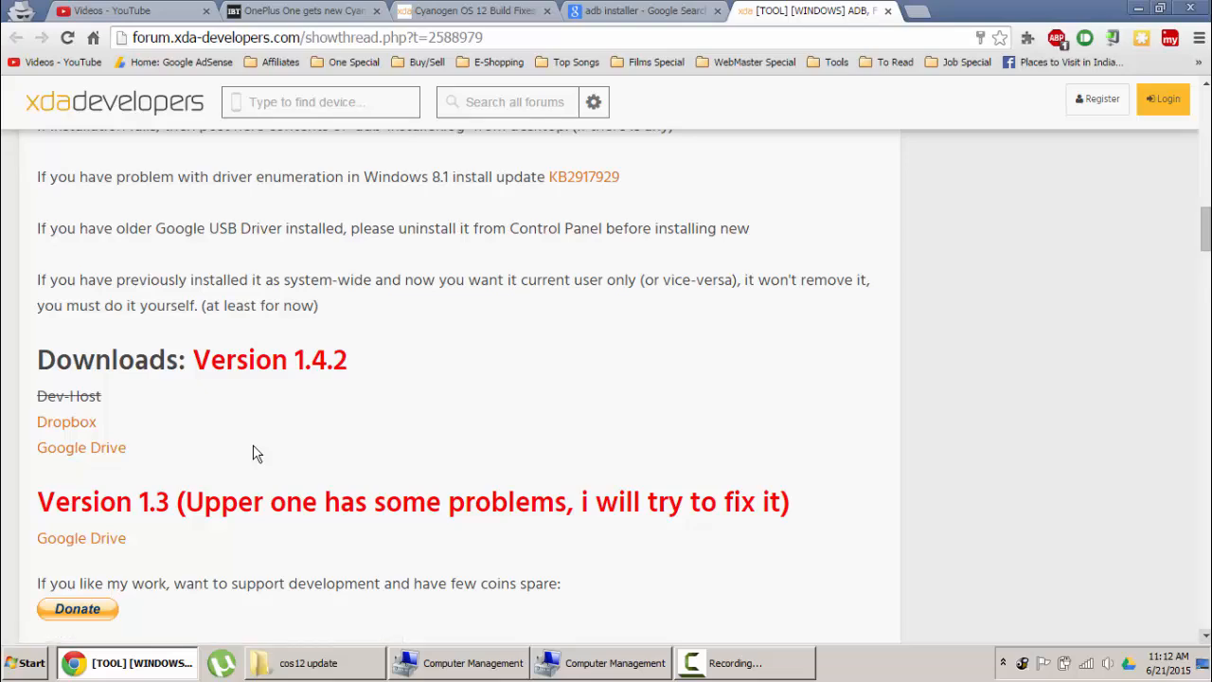
pyautogui.press('super+d')
# Step: Navigate into Downloads > adb and select adb-setup-1.4.2.exe
pyautogui.press('Down')
pyautogui.press('Down')
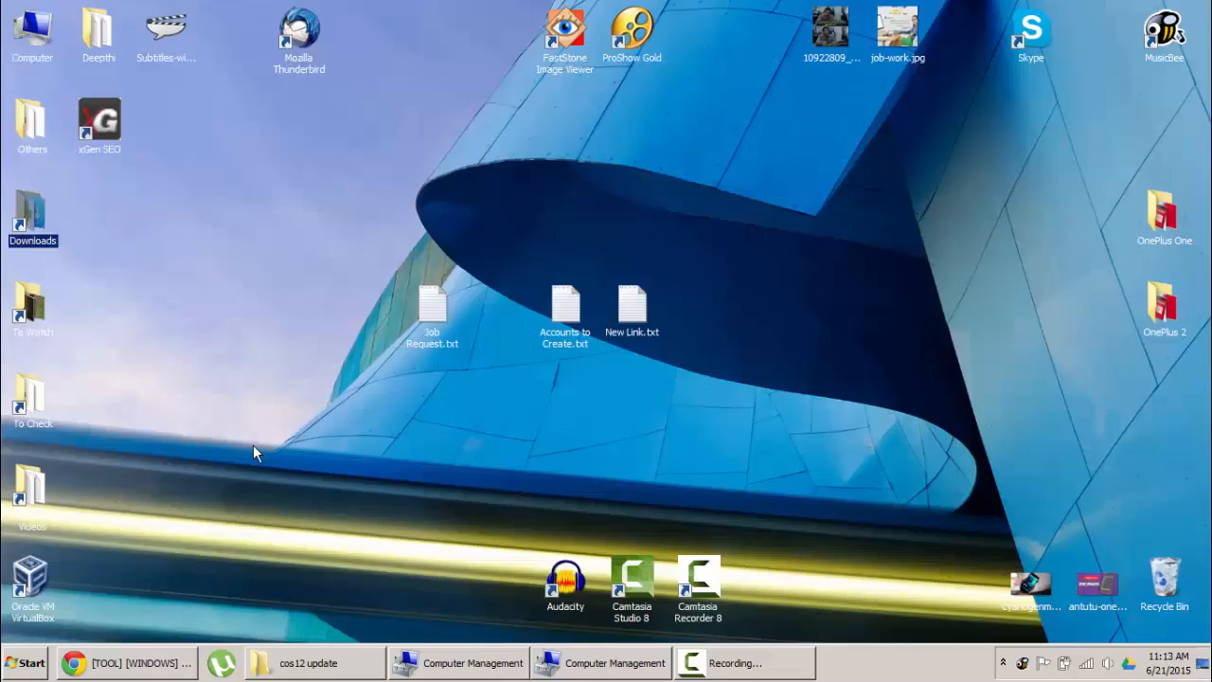
pyautogui.press('Return')
pyautogui.press('Down')
pyautogui.press('Return')
pyautogui.press('Down')
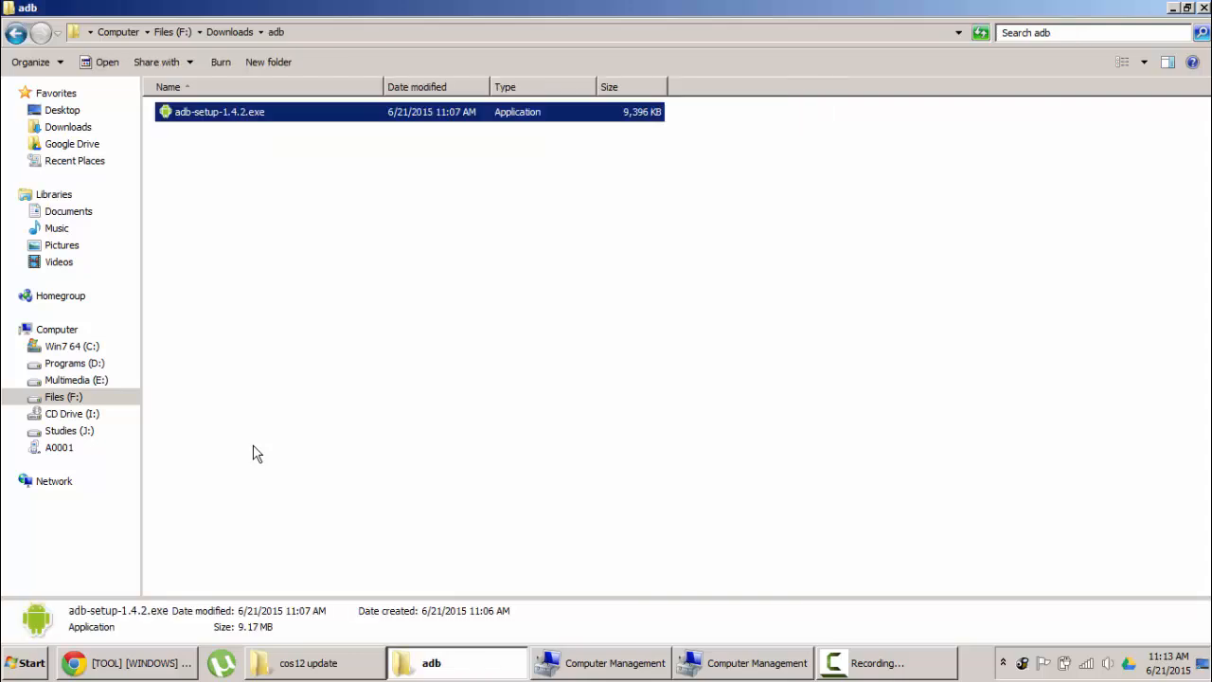
# Step: Run adb-setup-1.4.2.exe with administrator rights from its context menu
pyautogui.hotkey('ctrl', 'space')
pyautogui.press('space')
pyautogui.hotkey('shift', 'F10')
pyautogui.press('Down')
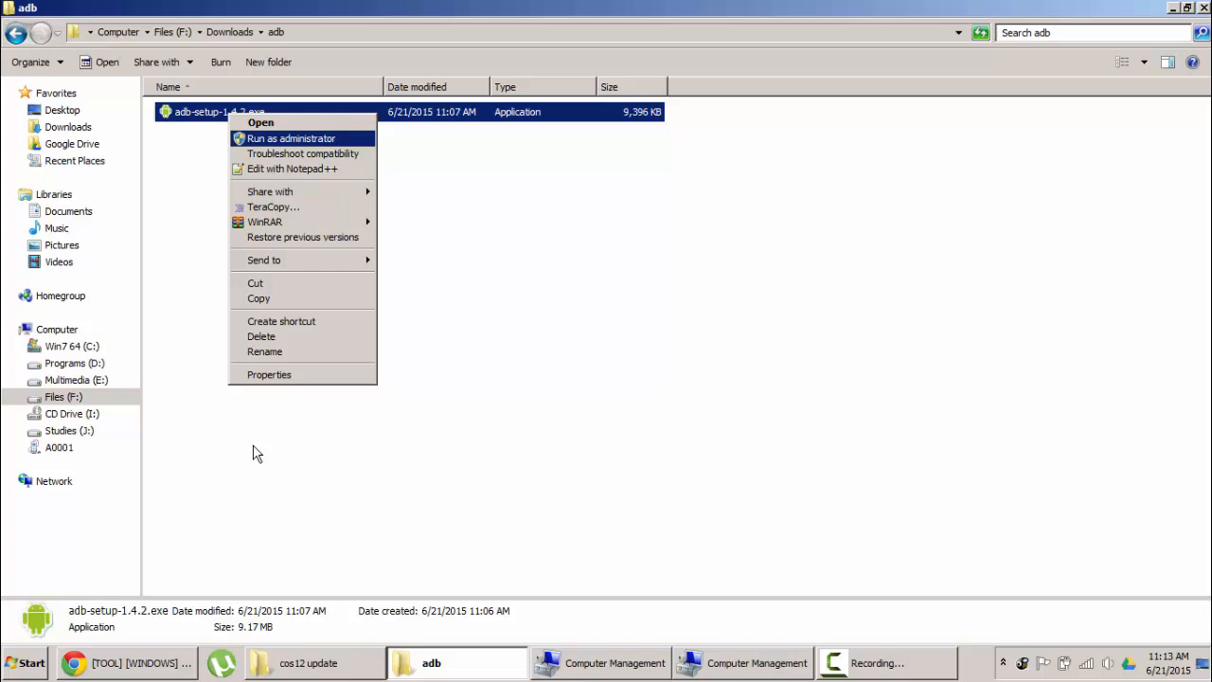
pyautogui.press('Return')
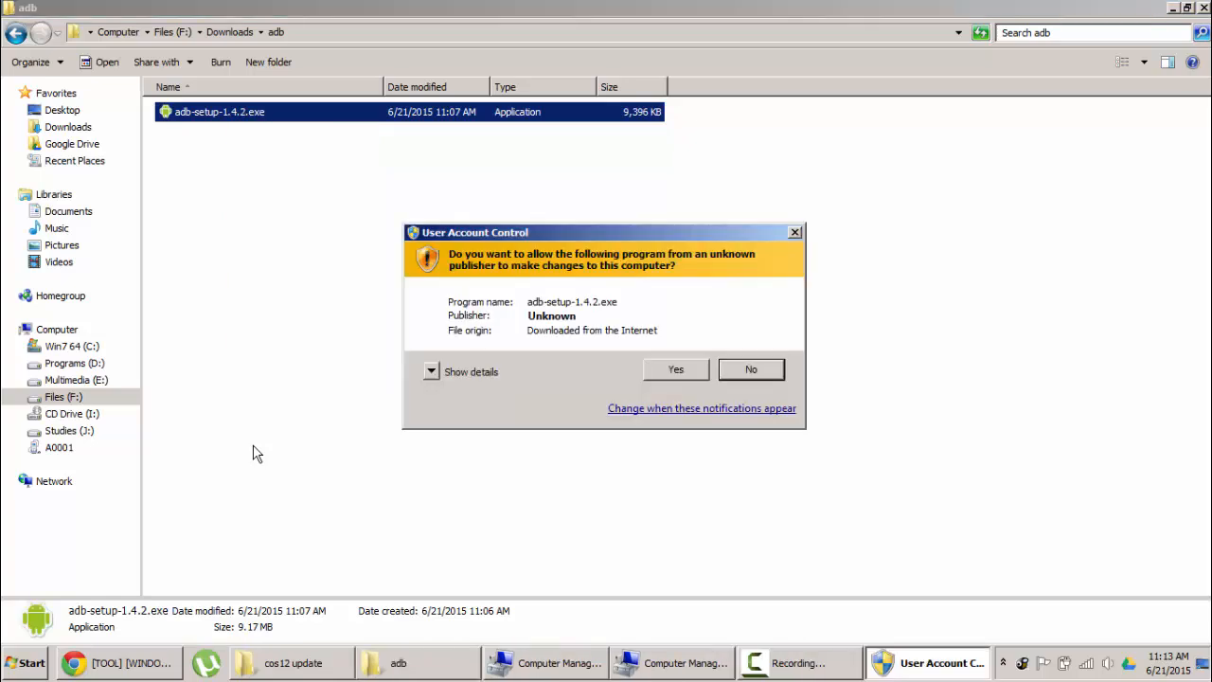
# Step: Allow the UAC prompt and complete the installer and Device Driver Installation Wizard for ADB, Fastboot and 64-bit drivers
pyautogui.hotkey('alt', 'y')
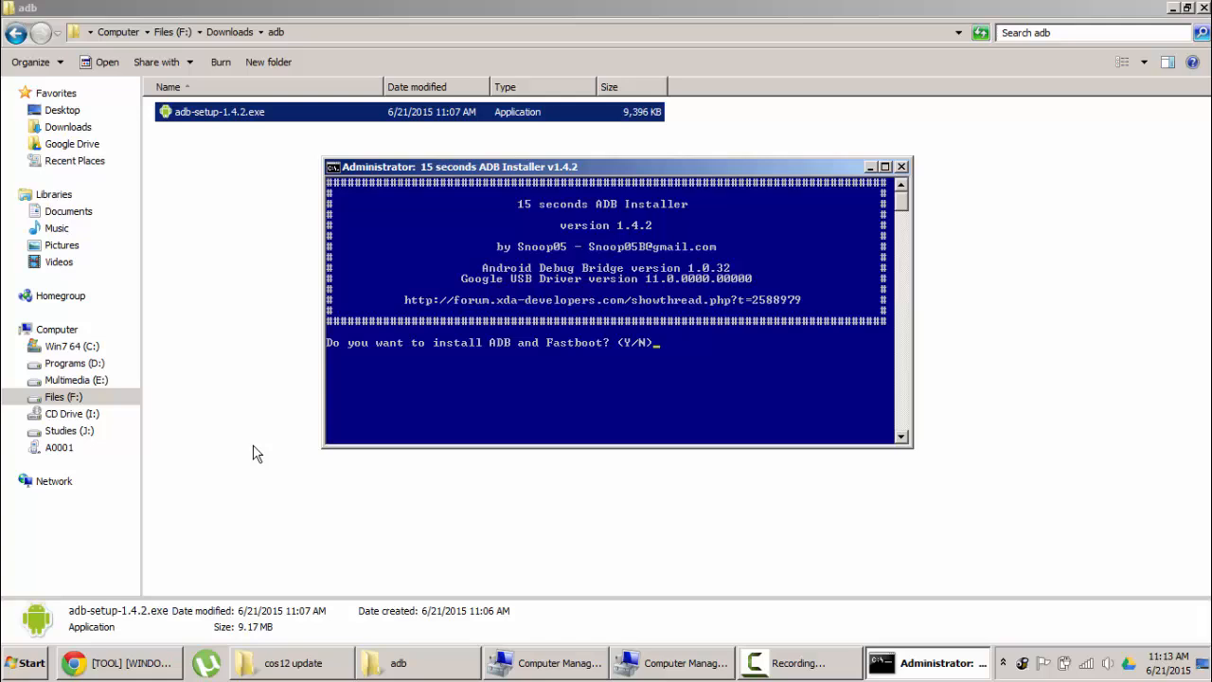
pyautogui.write('y')
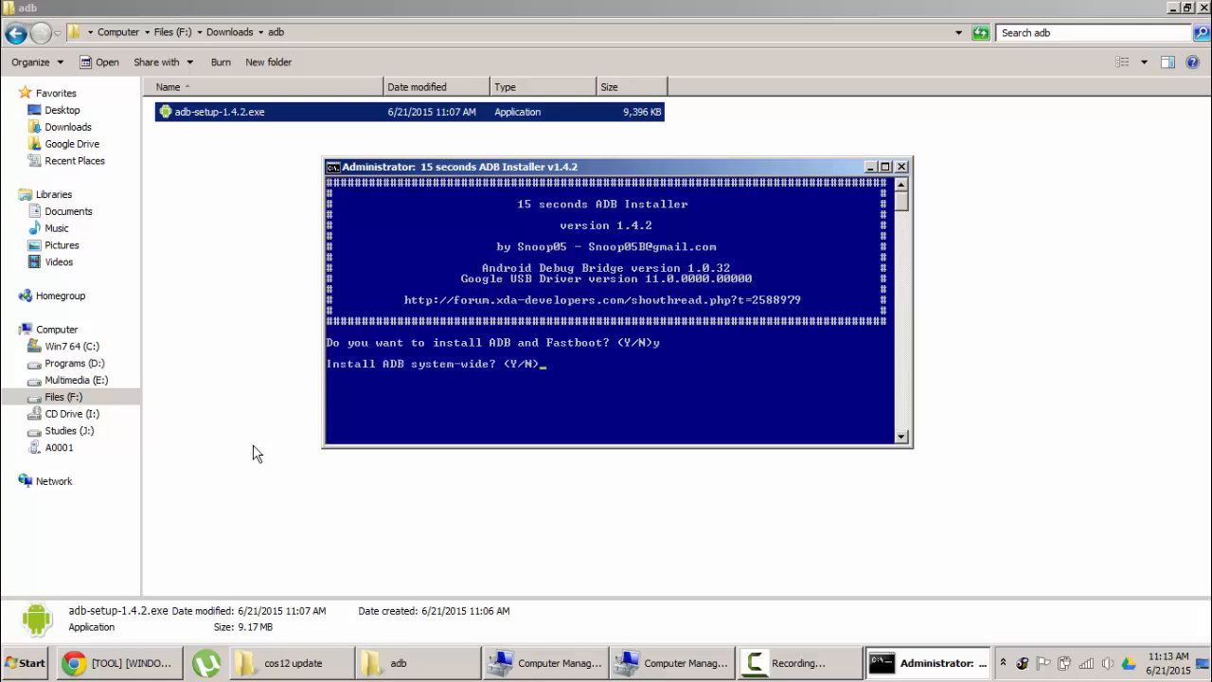
pyautogui.write('y')
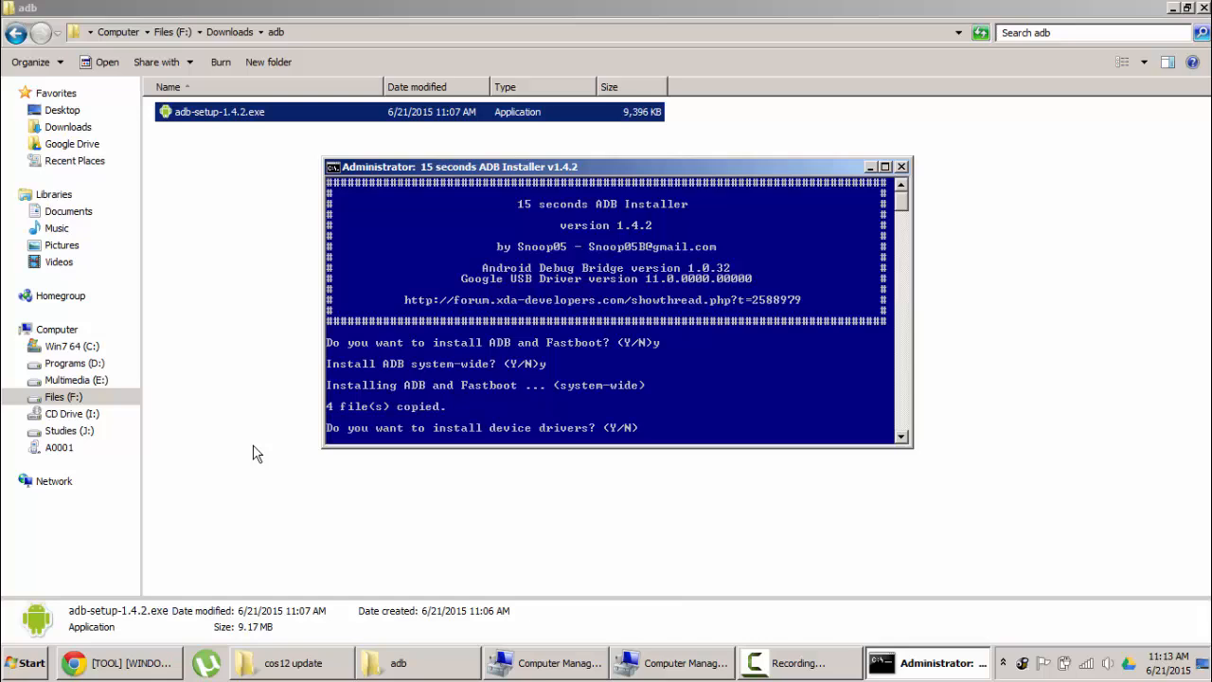
pyautogui.write('y')
pyautogui.press('Return')
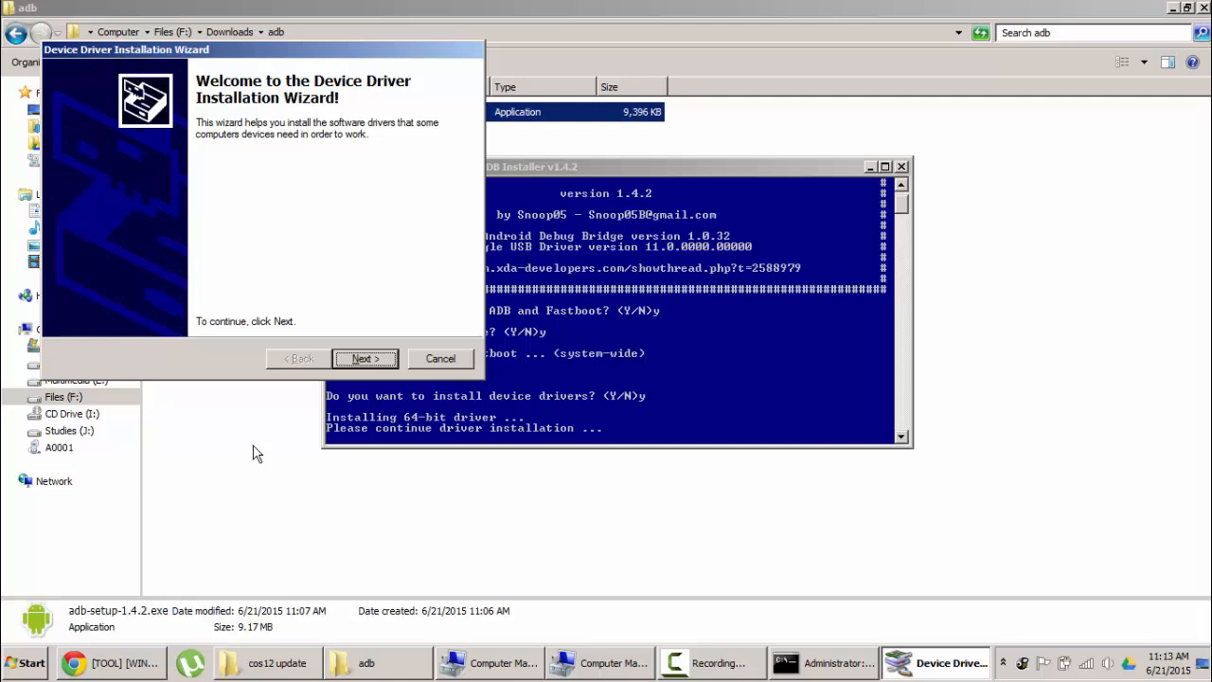
pyautogui.press('Return')
pyautogui.press('Return')
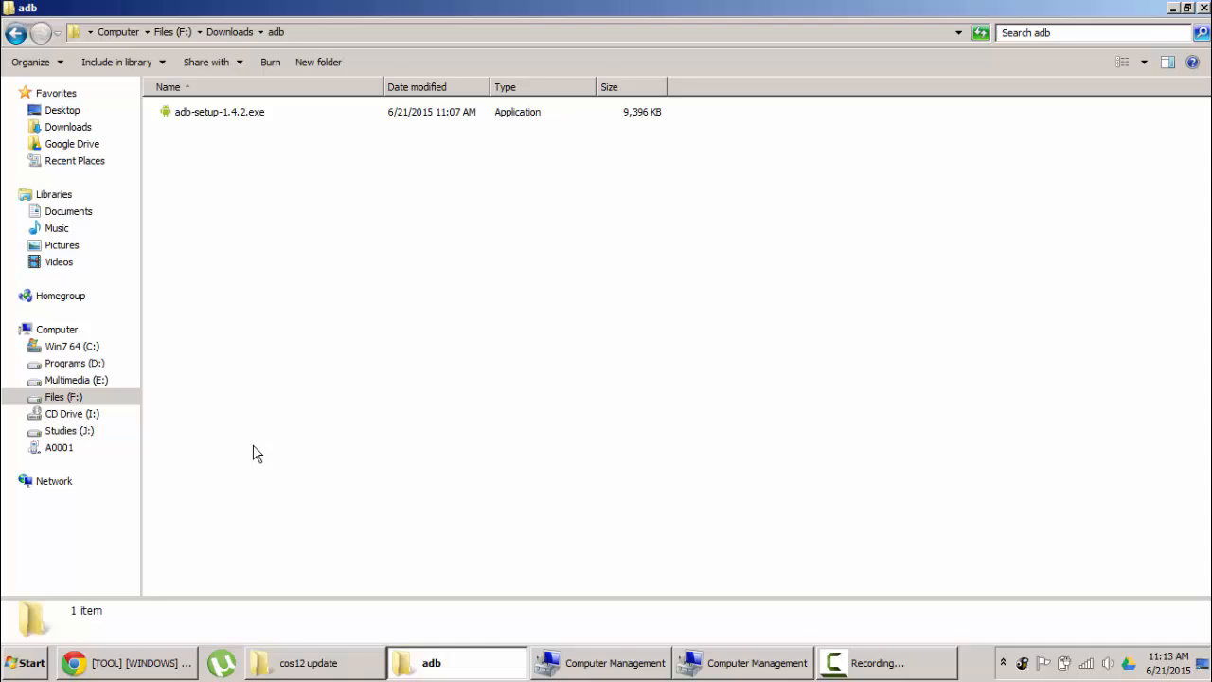
# Step: Close the adb folder and the leftover Computer Management windows
pyautogui.press('Menu')
pyautogui.press('Escape')
pyautogui.hotkey('alt', 'F4')
pyautogui.hotkey('alt', 'Tab')
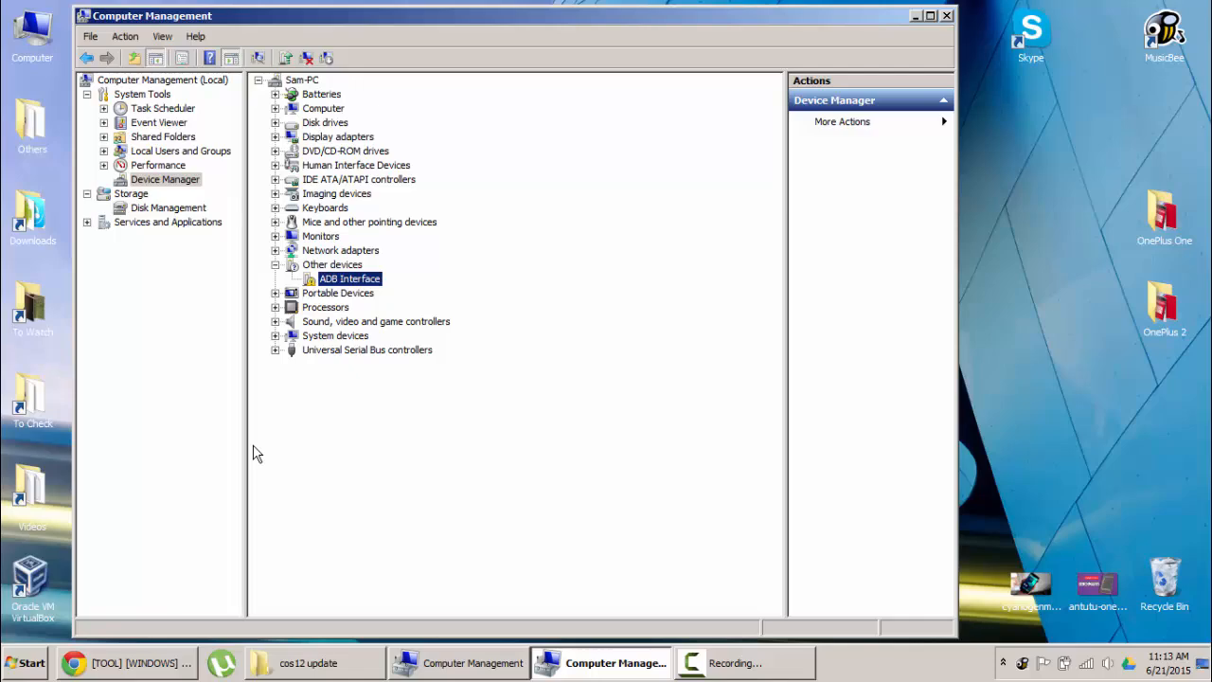
pyautogui.hotkey('alt', 'F4')
pyautogui.hotkey('alt', 'Tab')
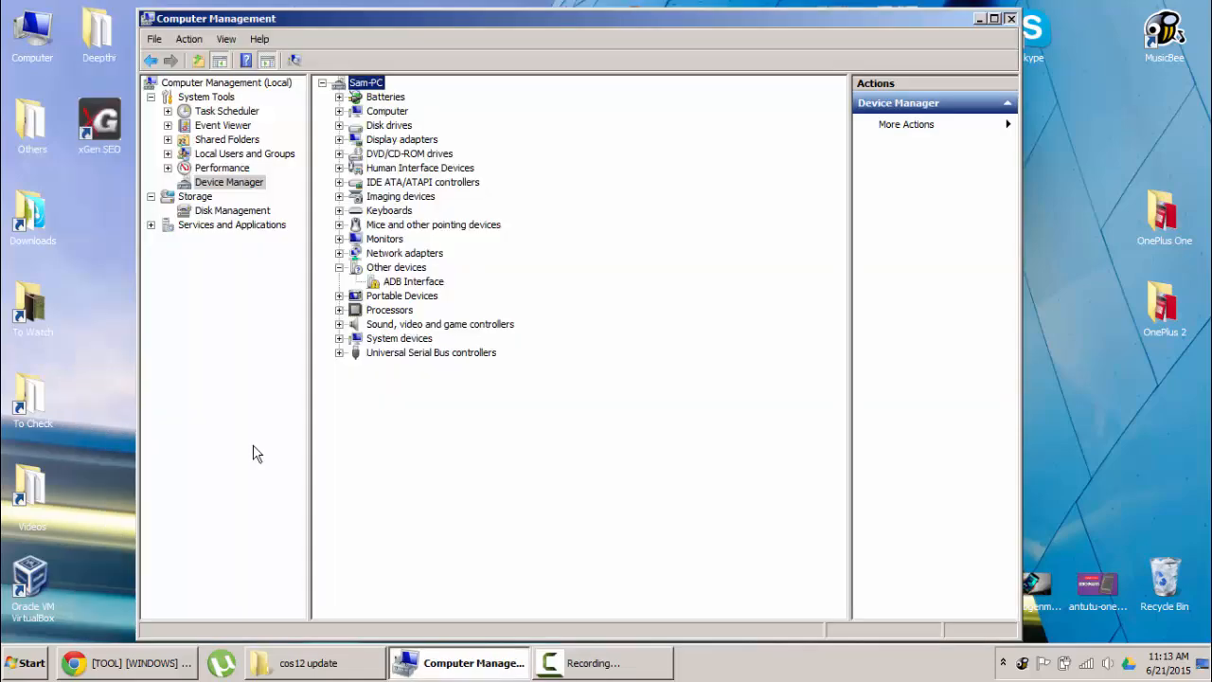
pyautogui.hotkey('alt', 'F4')
pyautogui.rightClick(253, 452)
pyautogui.press('e')
# Step: Relaunch Computer Management via Manage on Computer and select ADB Interface in Device Manager
pyautogui.press('Home')
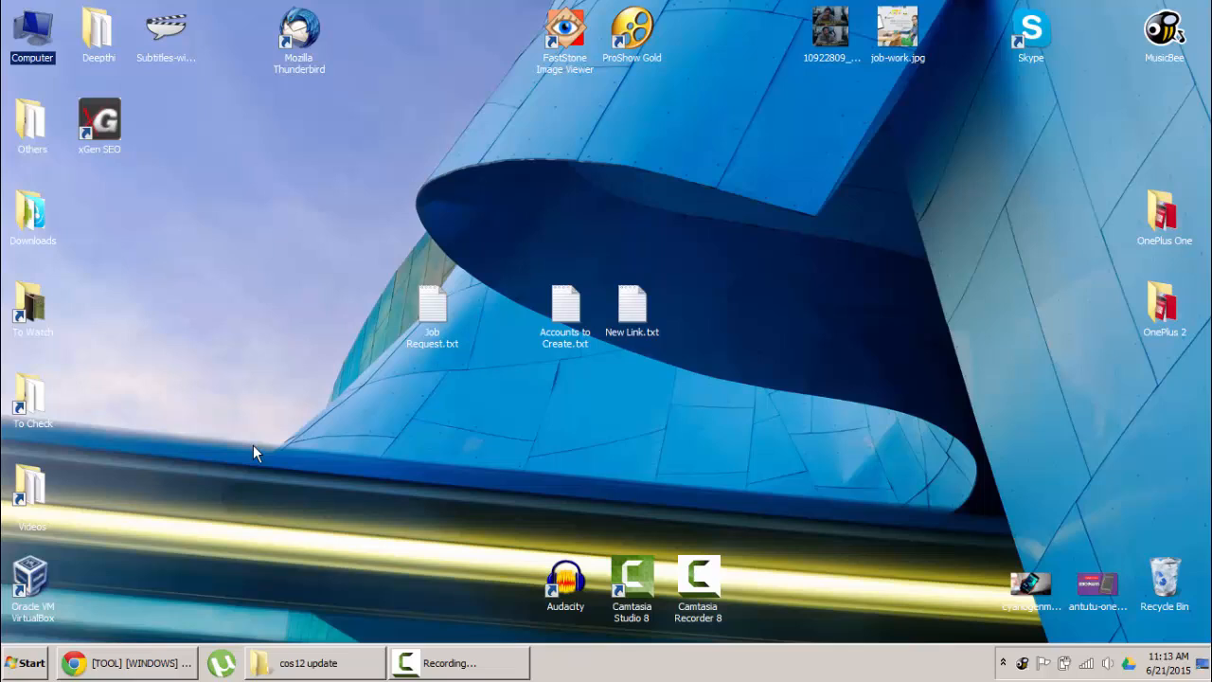
pyautogui.hotkey('shift', 'F10')
pyautogui.press('Down')
pyautogui.press('Return')
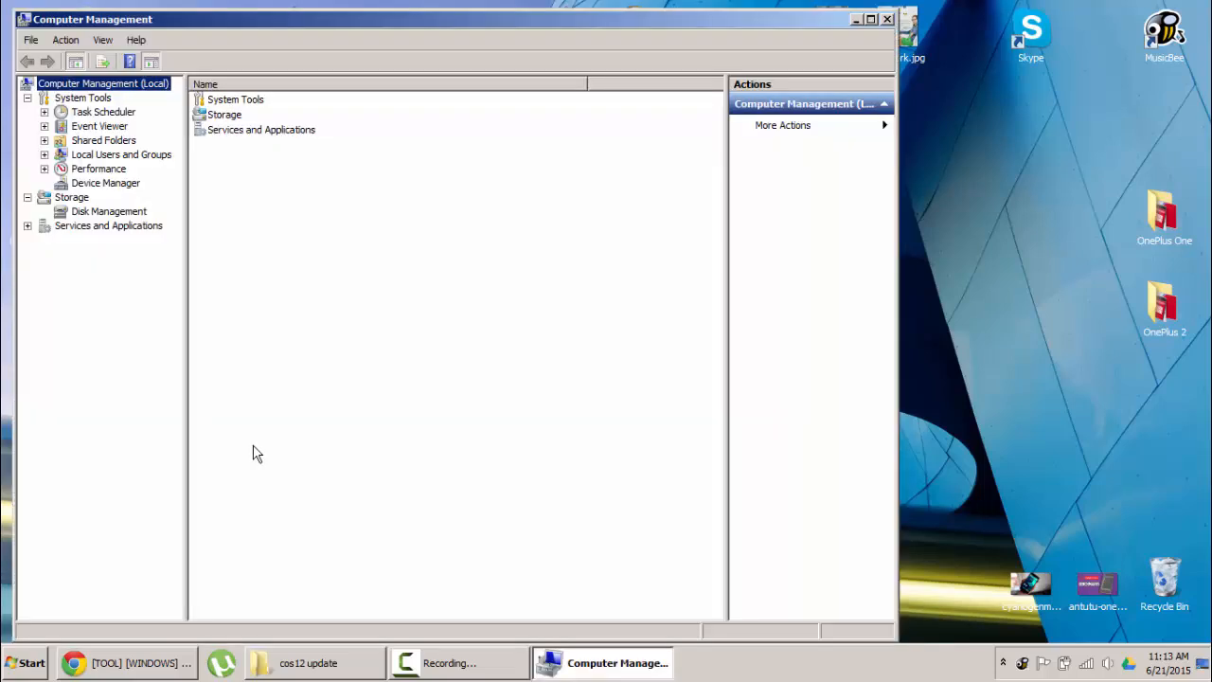
pyautogui.press('d')
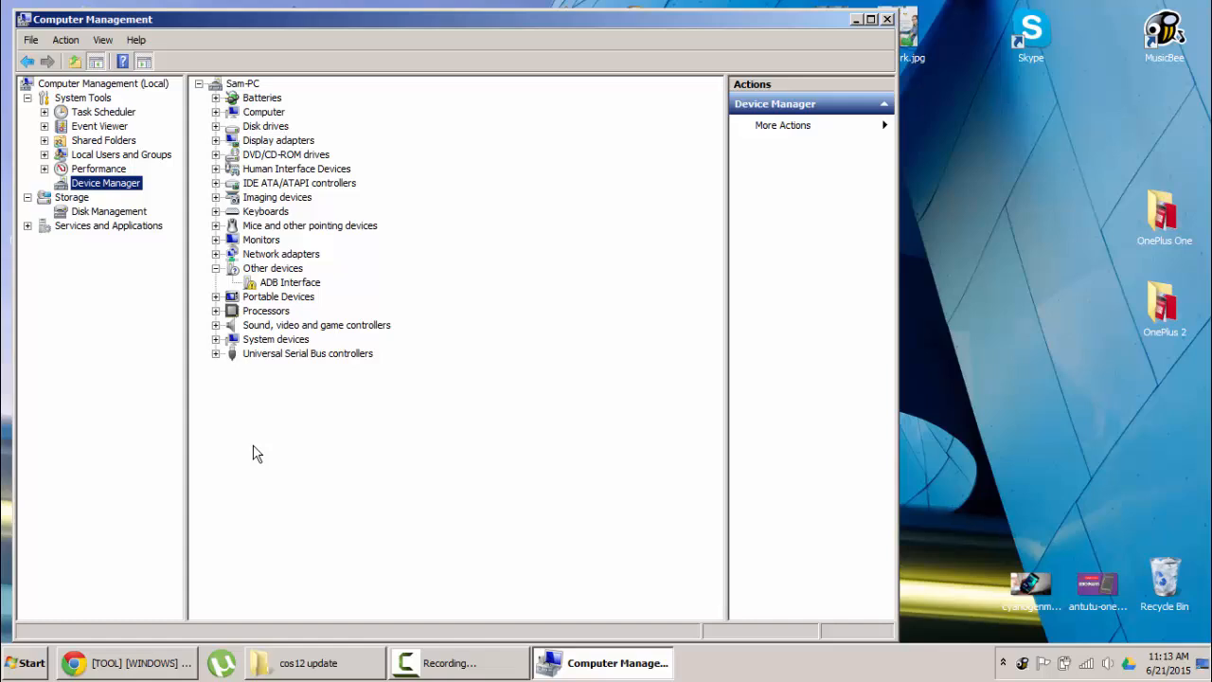
pyautogui.press('Tab')
# Step: Start Update Driver Software for ADB Interface, browsing manually, picking from a list with Android Device as hardware type
pyautogui.press('Menu')
pyautogui.press('Down')
pyautogui.press('Down')
pyautogui.press('Up')
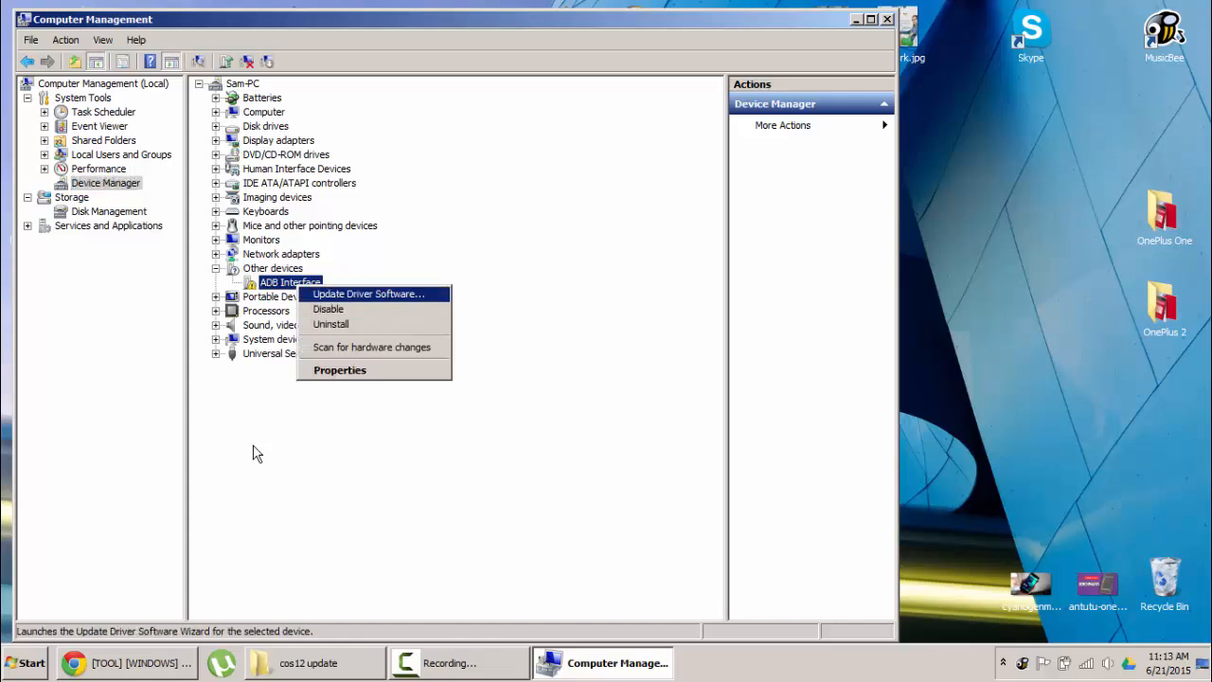
pyautogui.press('Return')
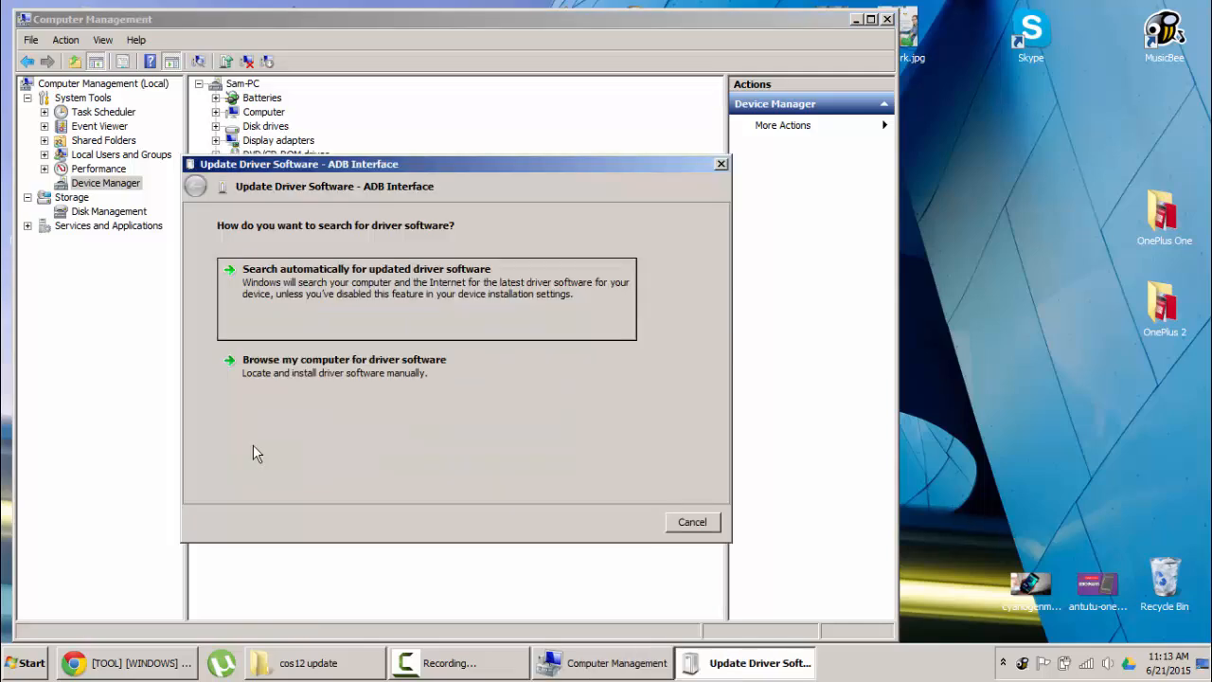
pyautogui.press('Down')
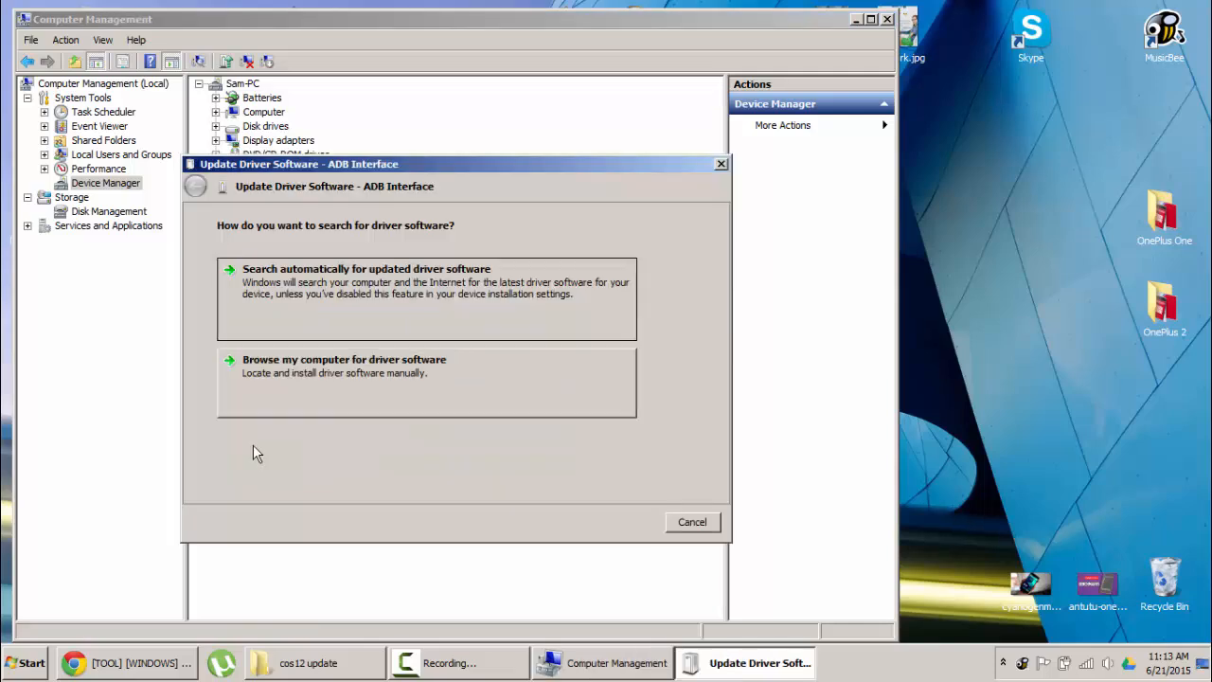
pyautogui.press('Return')
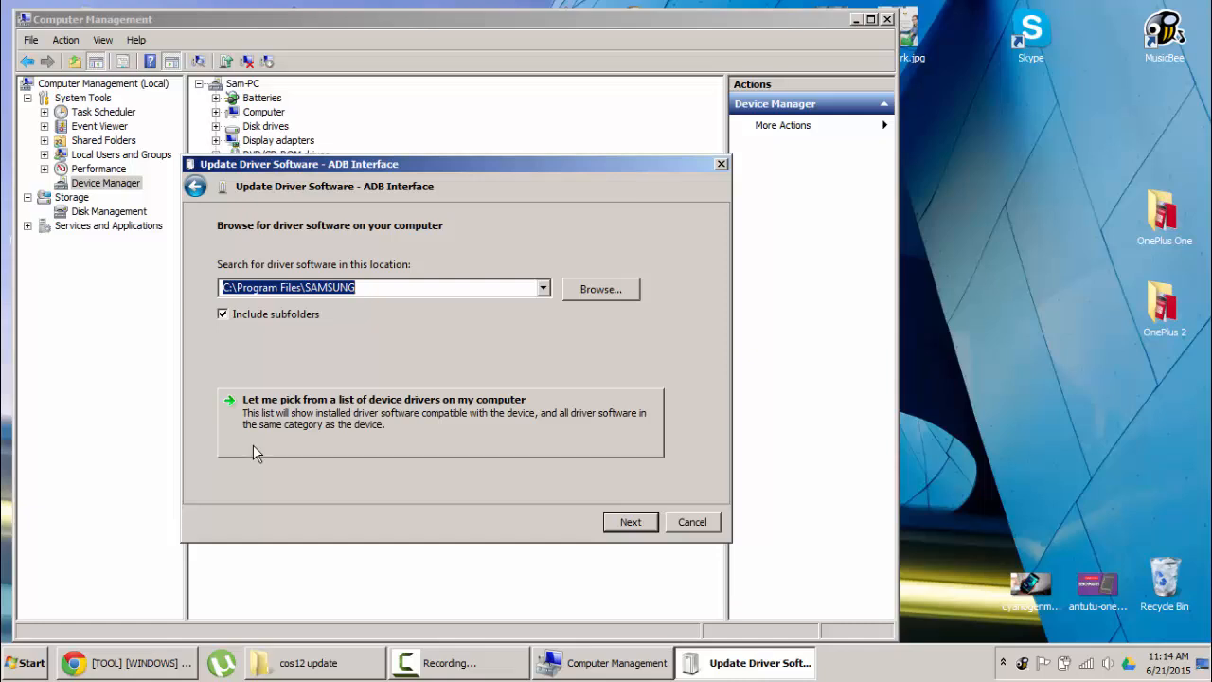
pyautogui.click(256, 453)
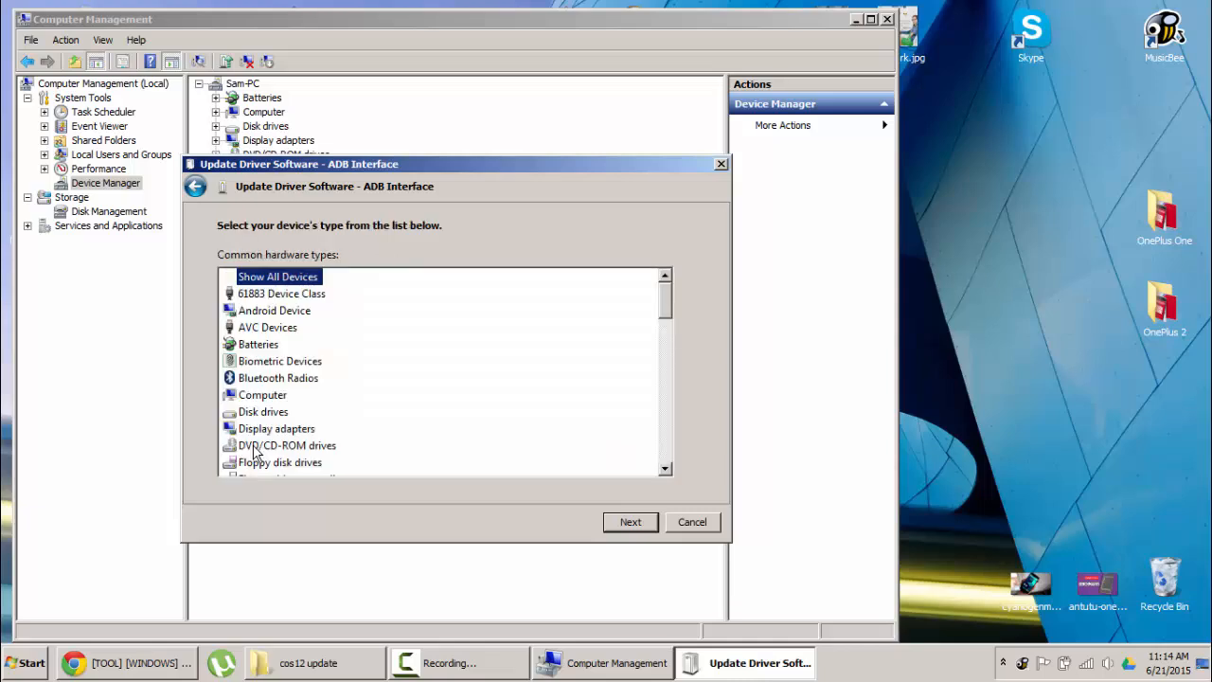
pyautogui.press('Down')
pyautogui.press('Down')
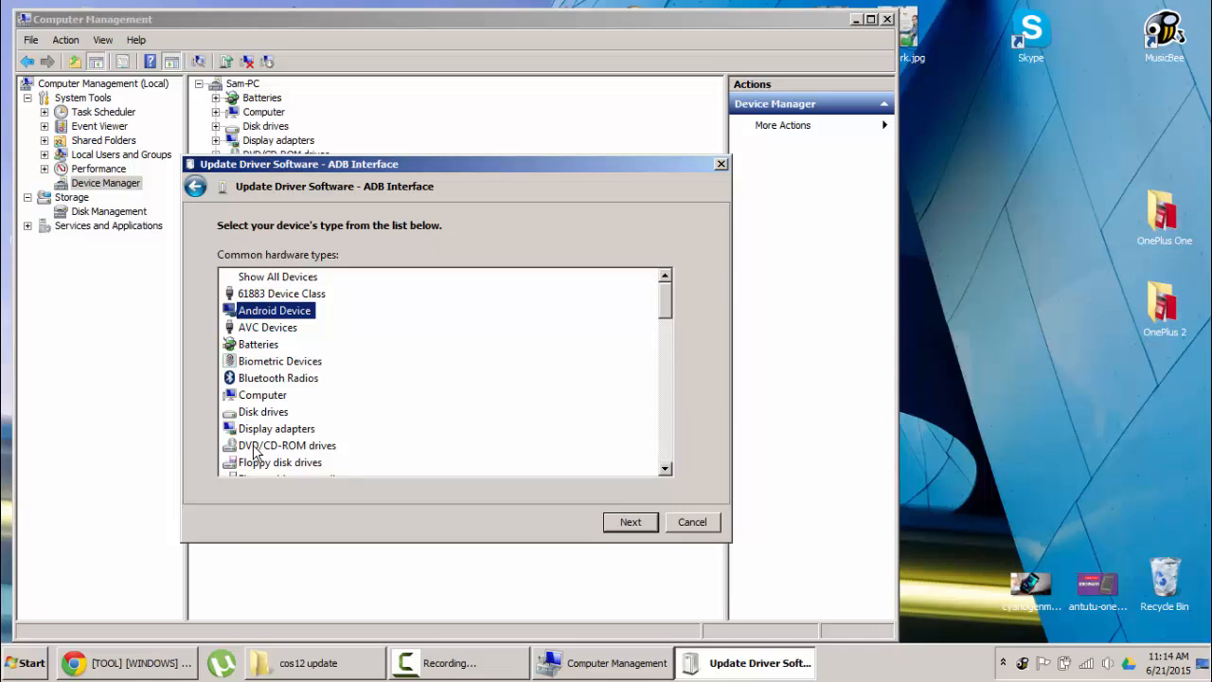
# Step: Choose Google, Inc. as manufacturer and Android ADB Interface as the model
pyautogui.press('Return')
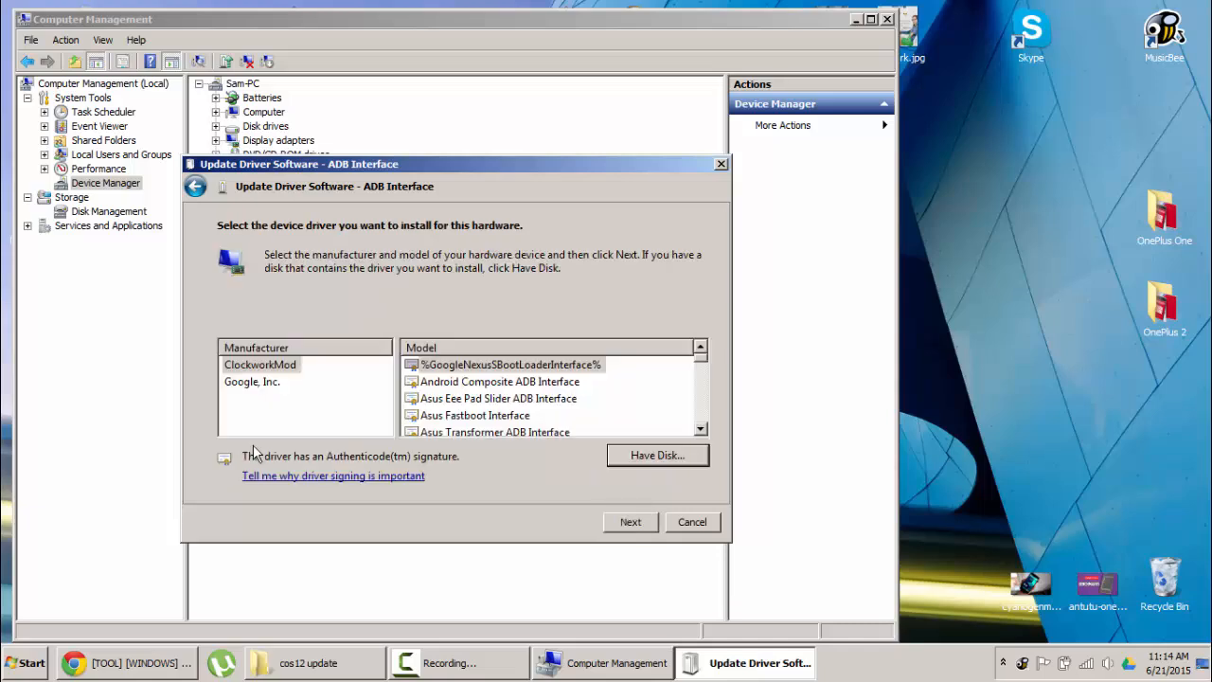
pyautogui.press('Down')
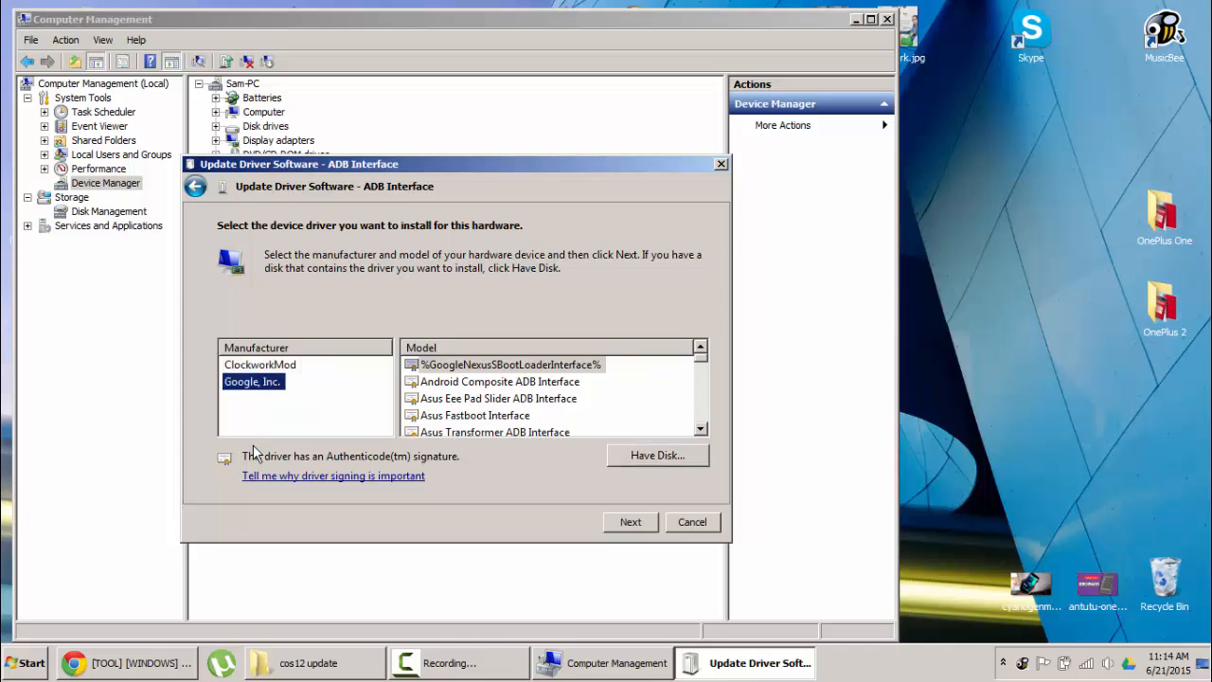
pyautogui.press('Tab')
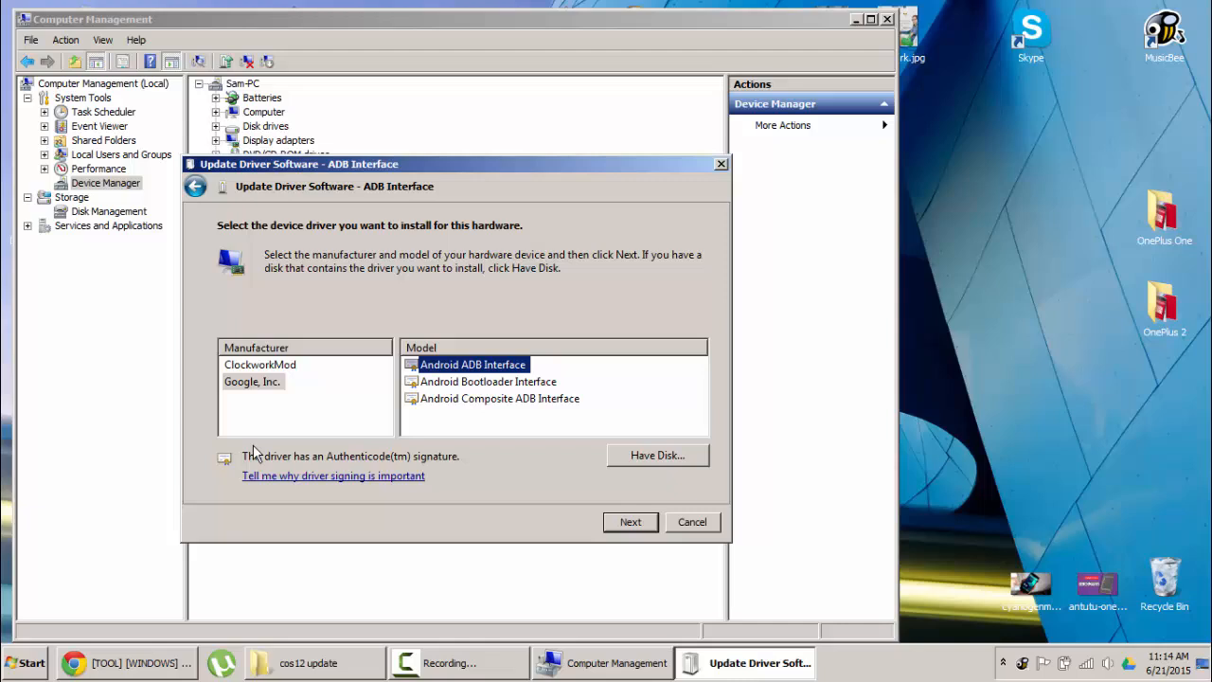
pyautogui.press('Down')
pyautogui.press('Down')
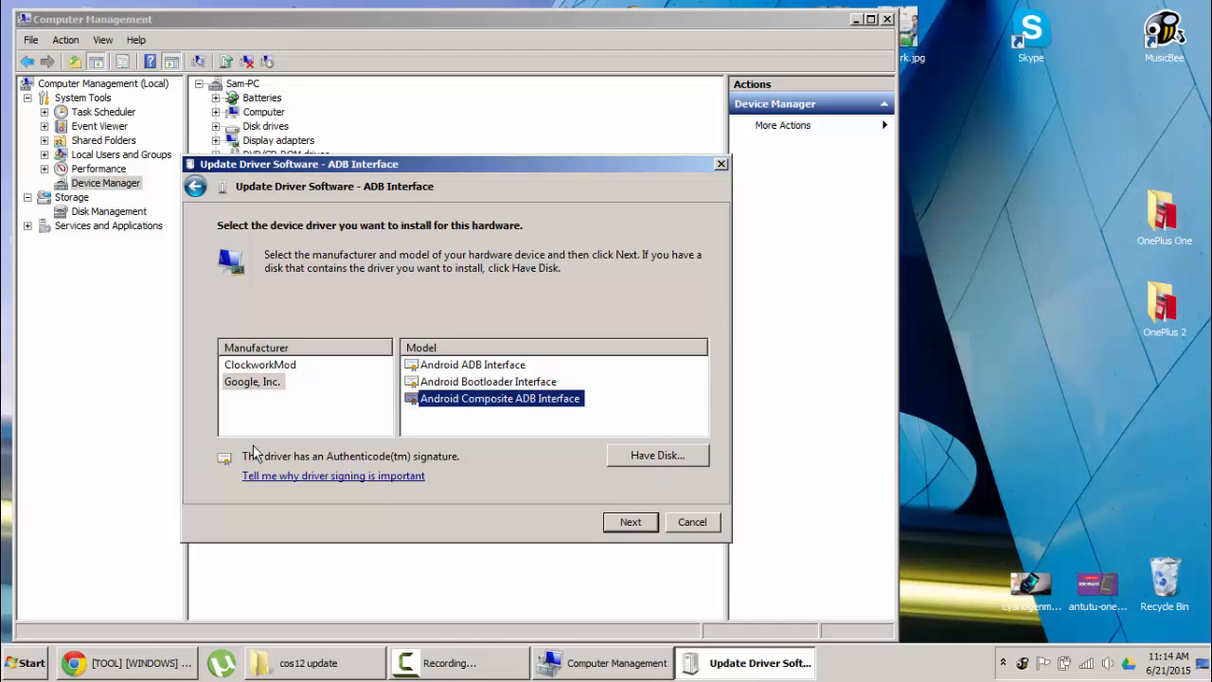
pyautogui.press('Up')
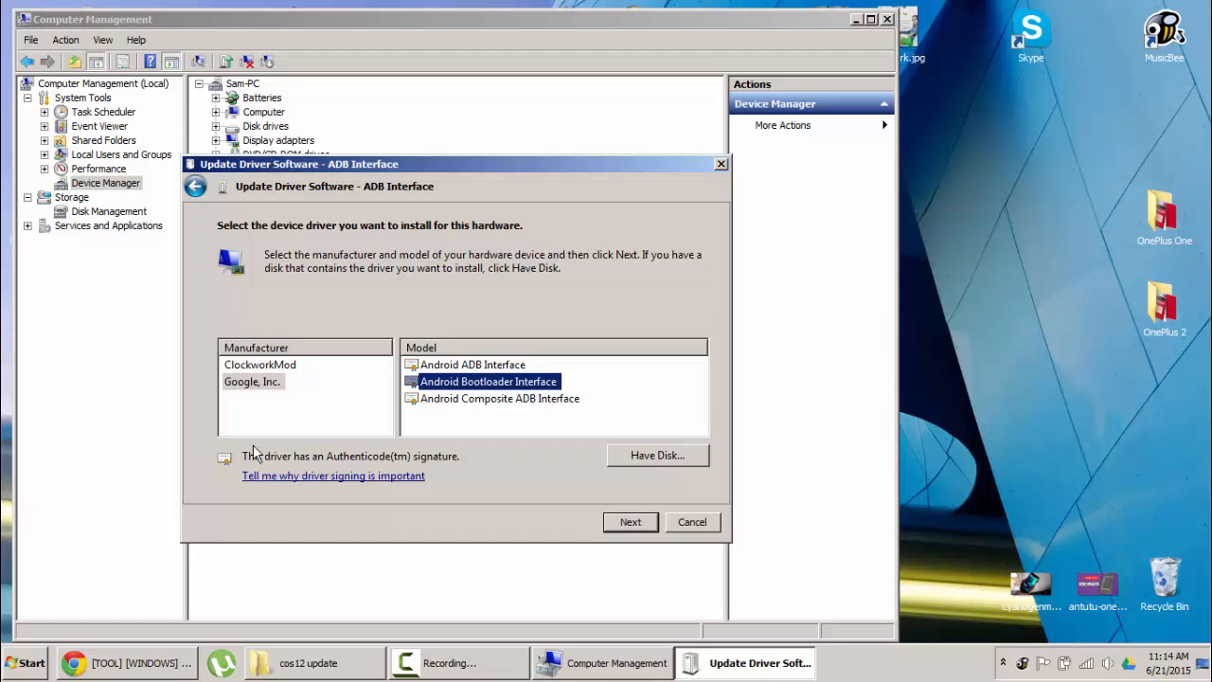
pyautogui.click(255, 454)
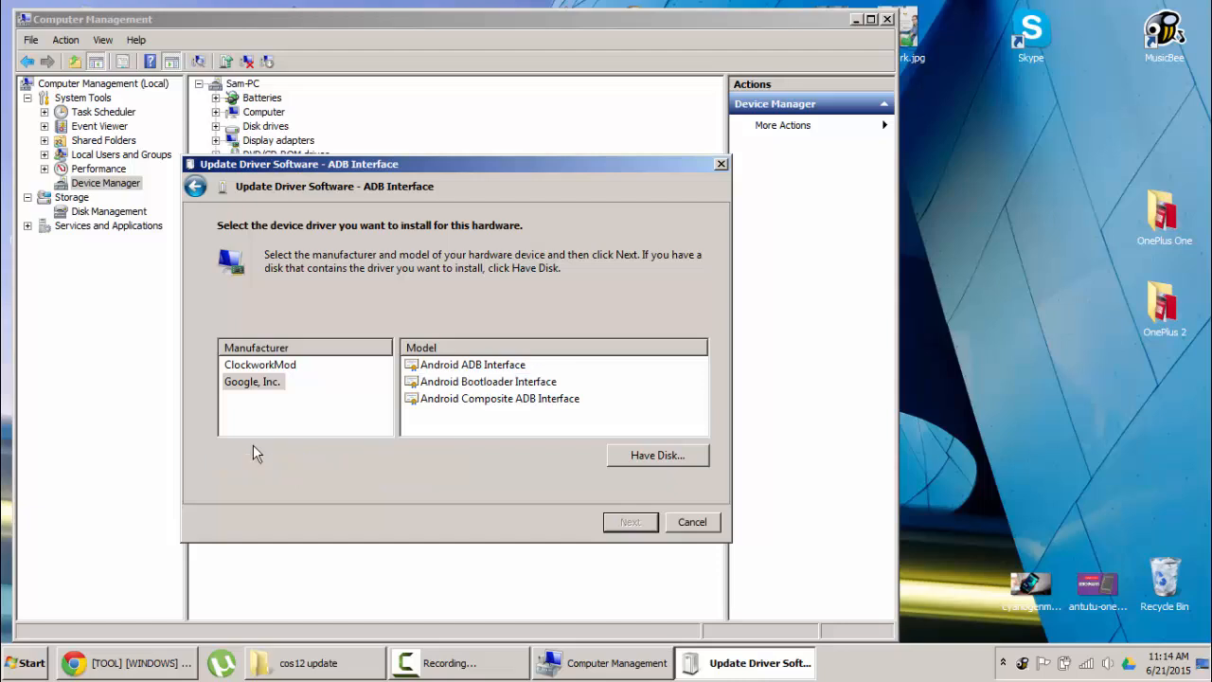
pyautogui.press('Down')
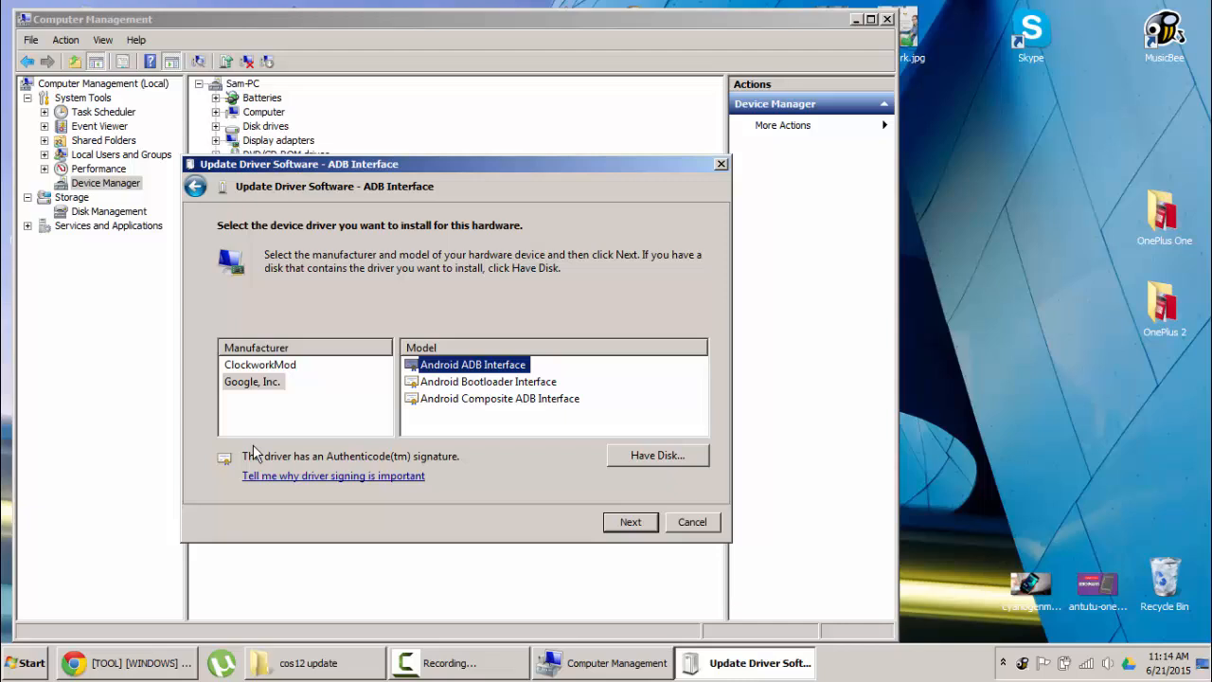
# Step: Install the chosen driver, accepting the unverified driver compatibility warning
pyautogui.press('Return')
pyautogui.press('Left')
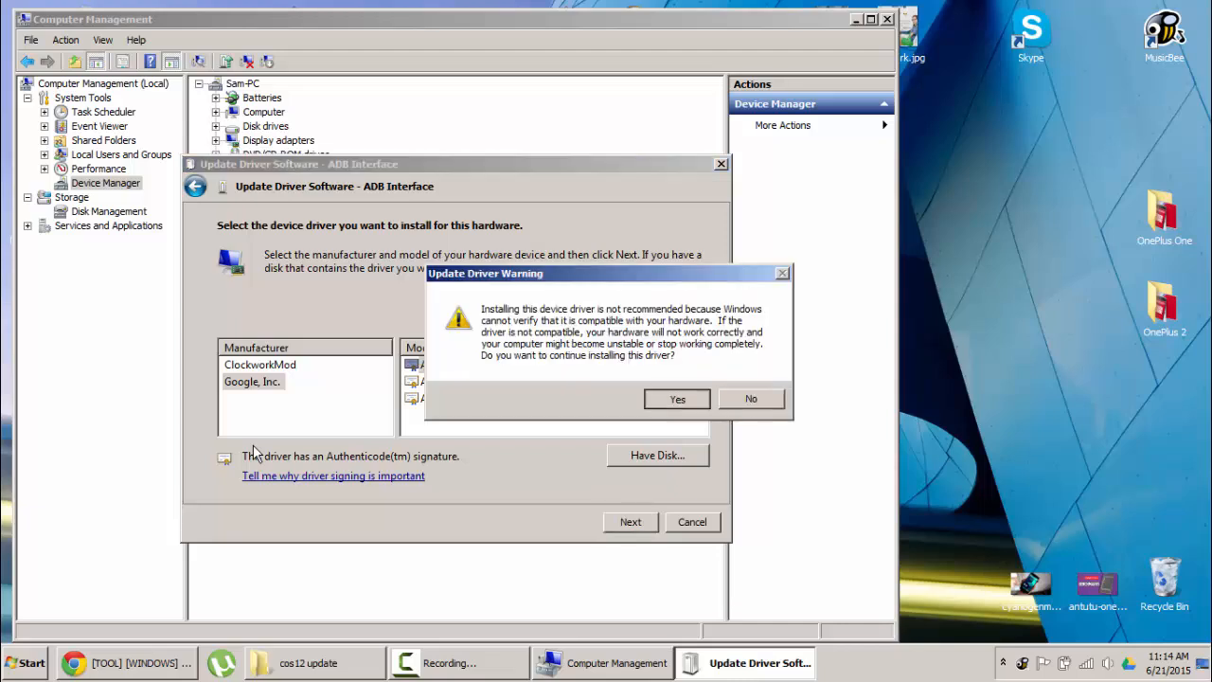
pyautogui.press('Return')
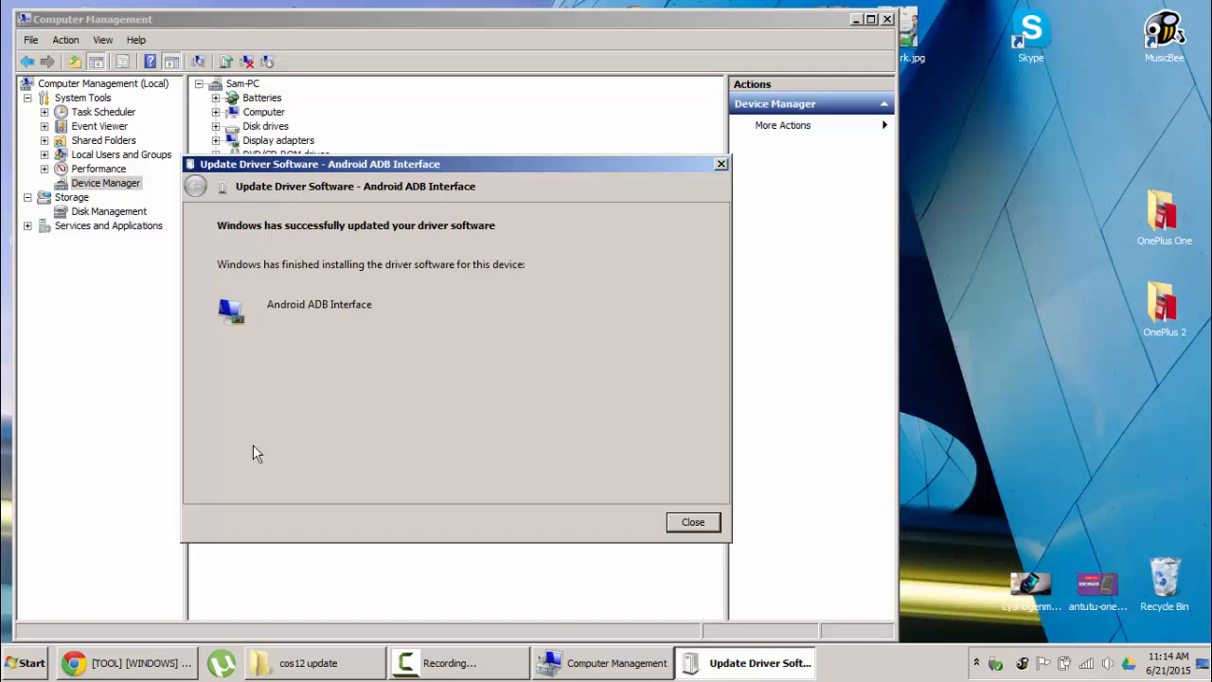
# Step: Close the finished driver wizard and move the Computer Management window aside
pyautogui.press('Return')
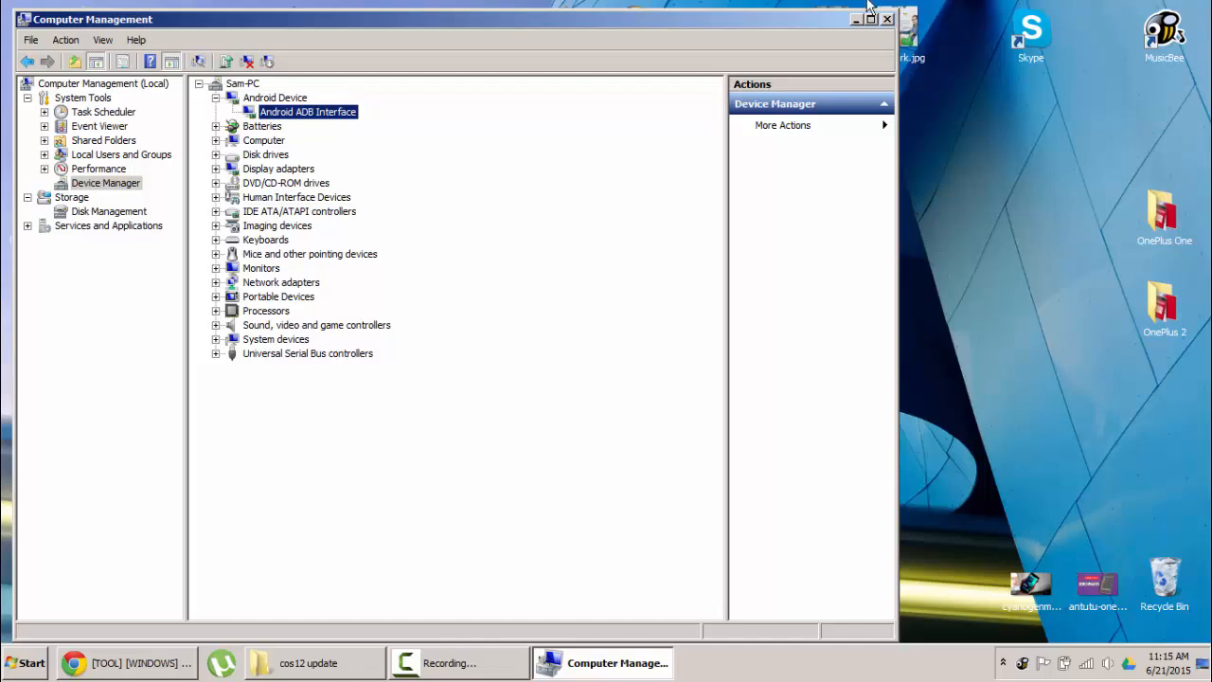
pyautogui.moveTo(527, 19); pyautogui.dragTo(641, 19)
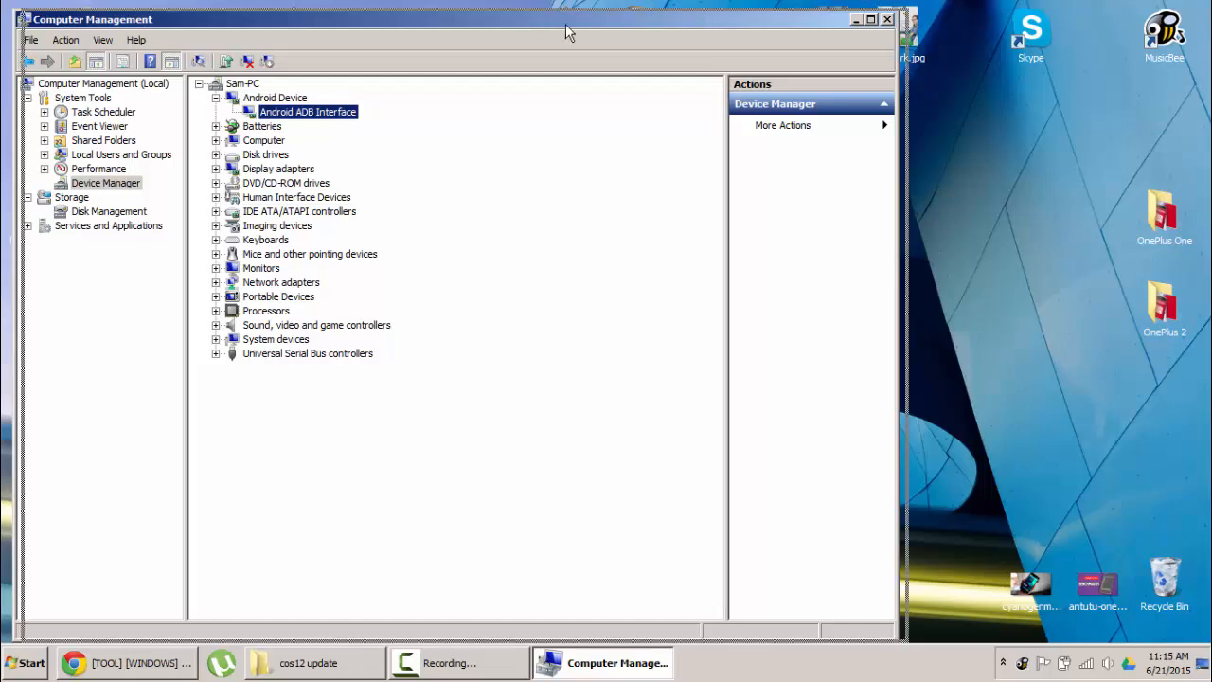
# Step: Open Computer > Win7 64 (C:) > adb folder and bring up the folder's context menu
pyautogui.doubleClick(32, 43)
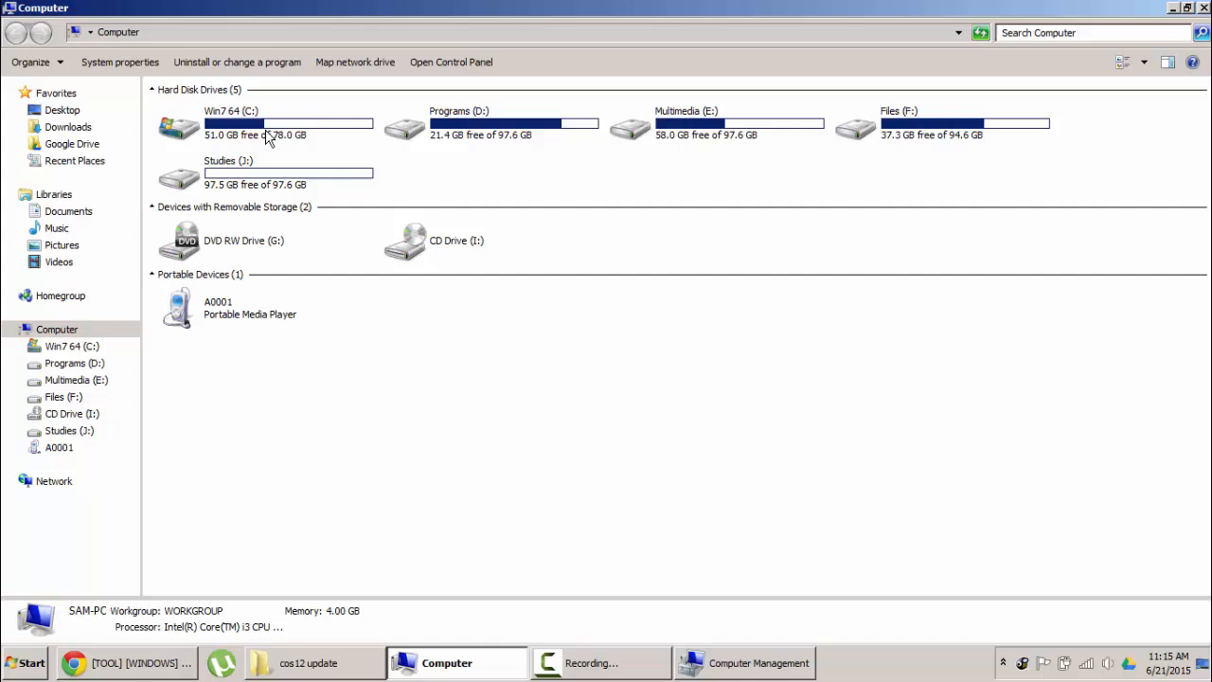
pyautogui.doubleClick(247, 121)
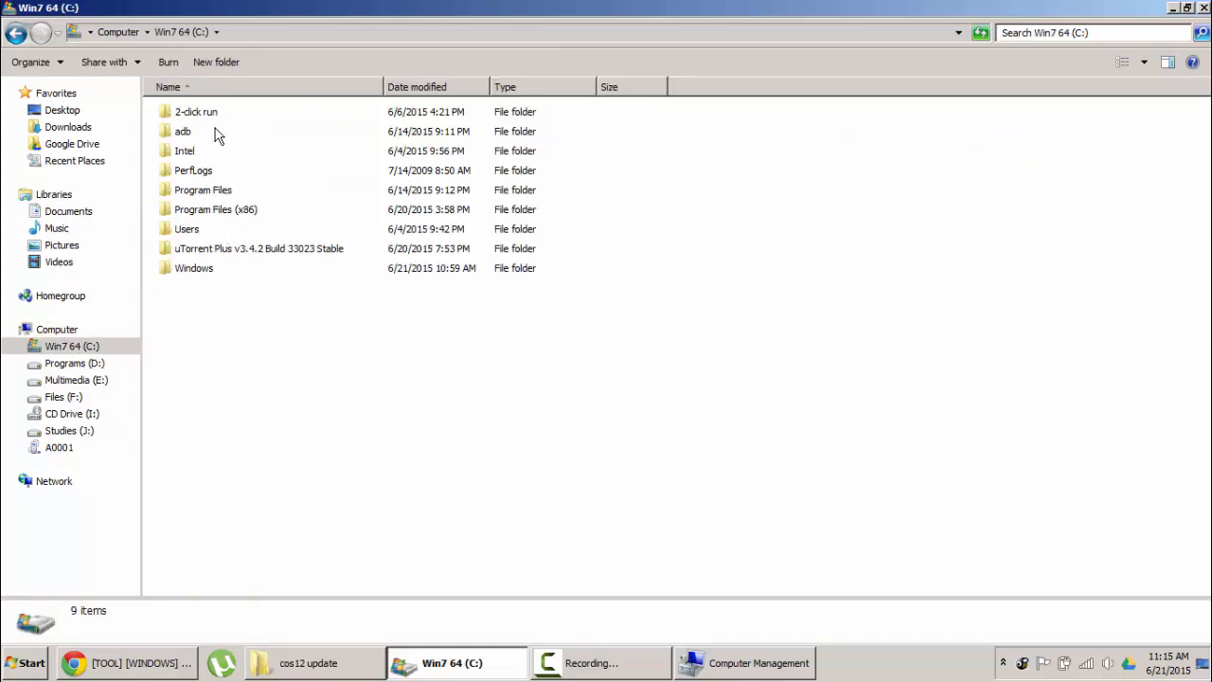
pyautogui.doubleClick(216, 132)
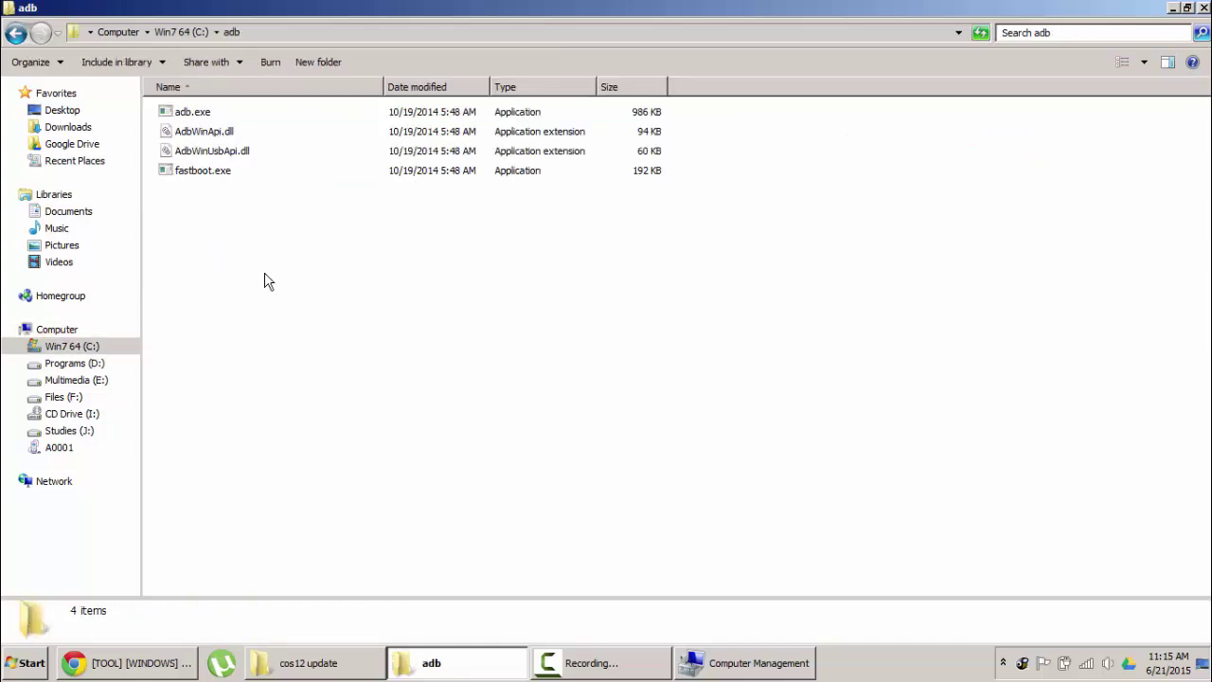
pyautogui.keyDown('shift'); pyautogui.rightClick(477, 292); pyautogui.keyUp('shift')
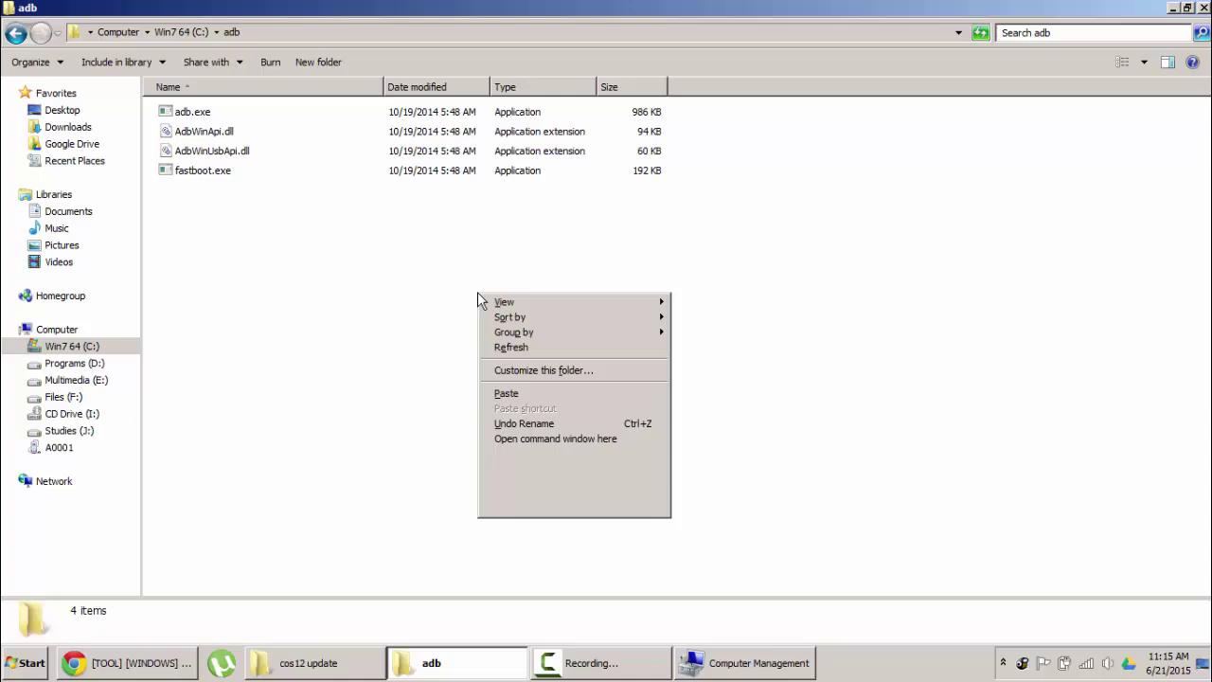
# Step: Open a command window in C:\adb and run 'adb devices' then 'fastboot devices'
pyautogui.click(622, 424)
pyautogui.moveTo(495, 150); pyautogui.dragTo(673, 203)
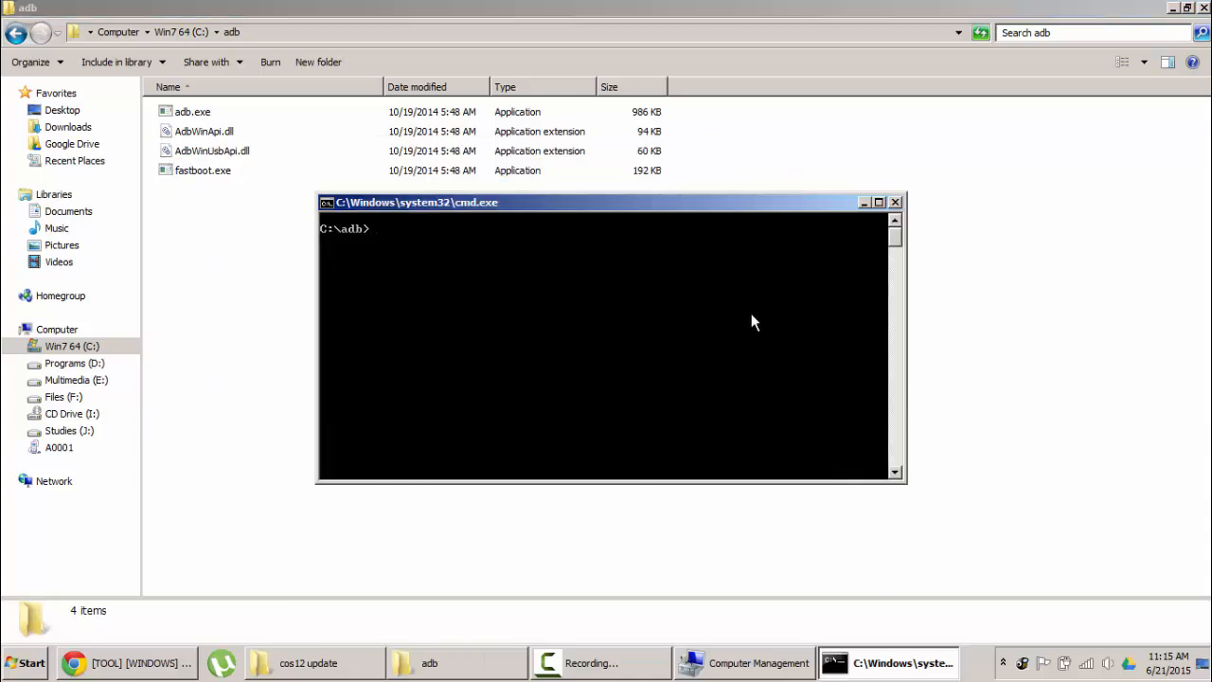
pyautogui.write('dub')
pyautogui.press('BackSpace')
pyautogui.write('b de')
pyautogui.write('vices')
pyautogui.press('Return')
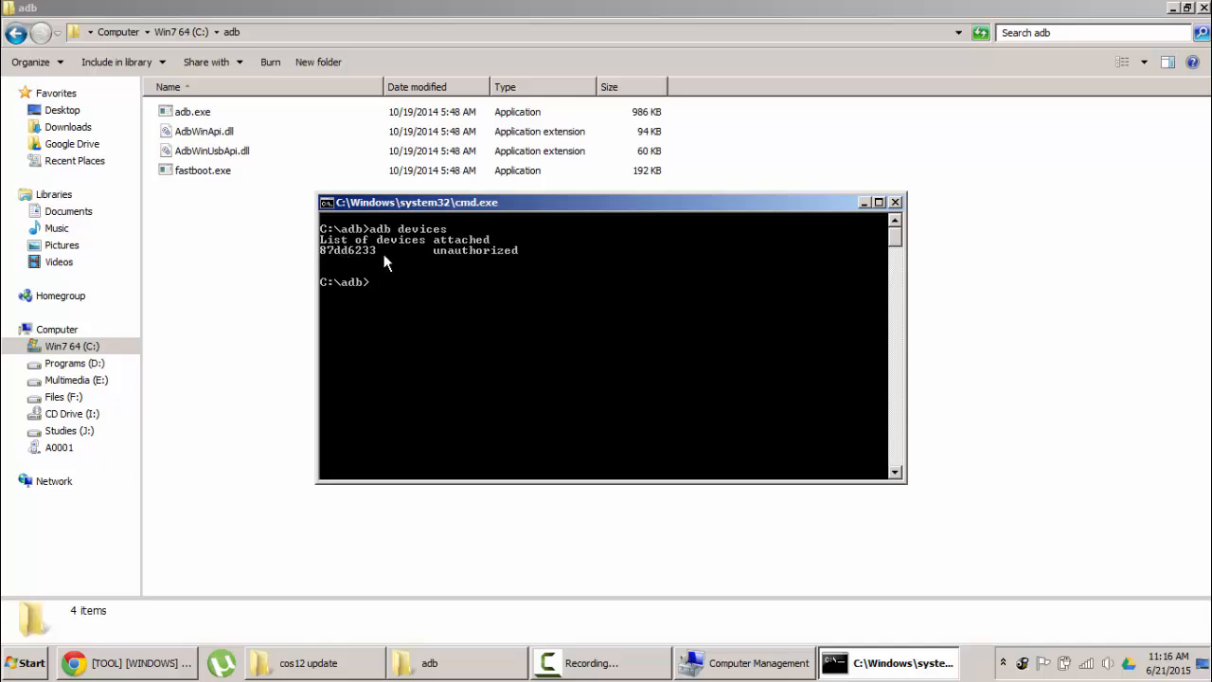
pyautogui.write('fastboot devices')
pyautogui.press('Return')
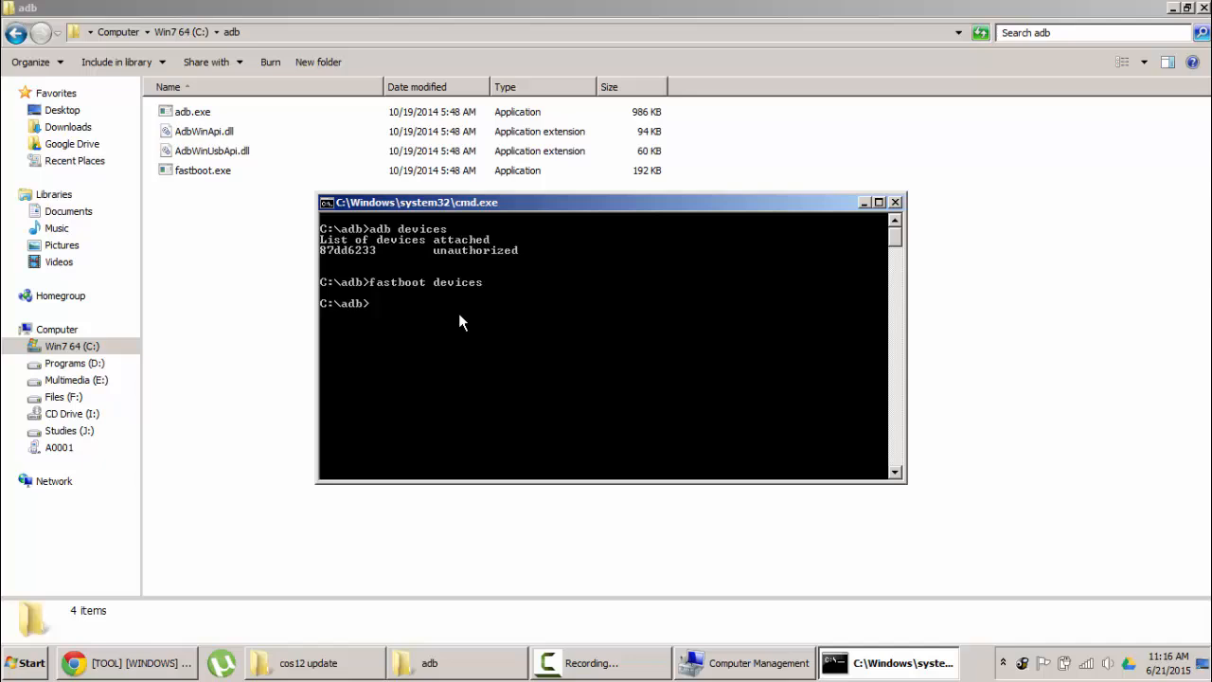